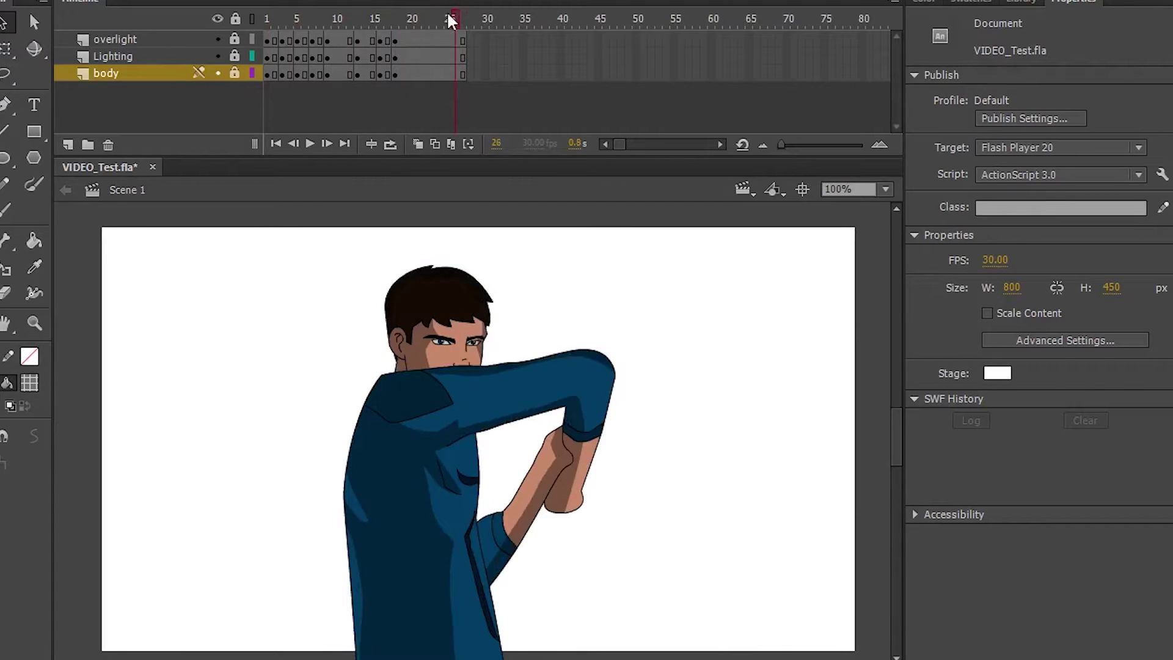
Add a new layer beneath the body layer and name it Background.
left_click_drag(451, 21, 293, 35)
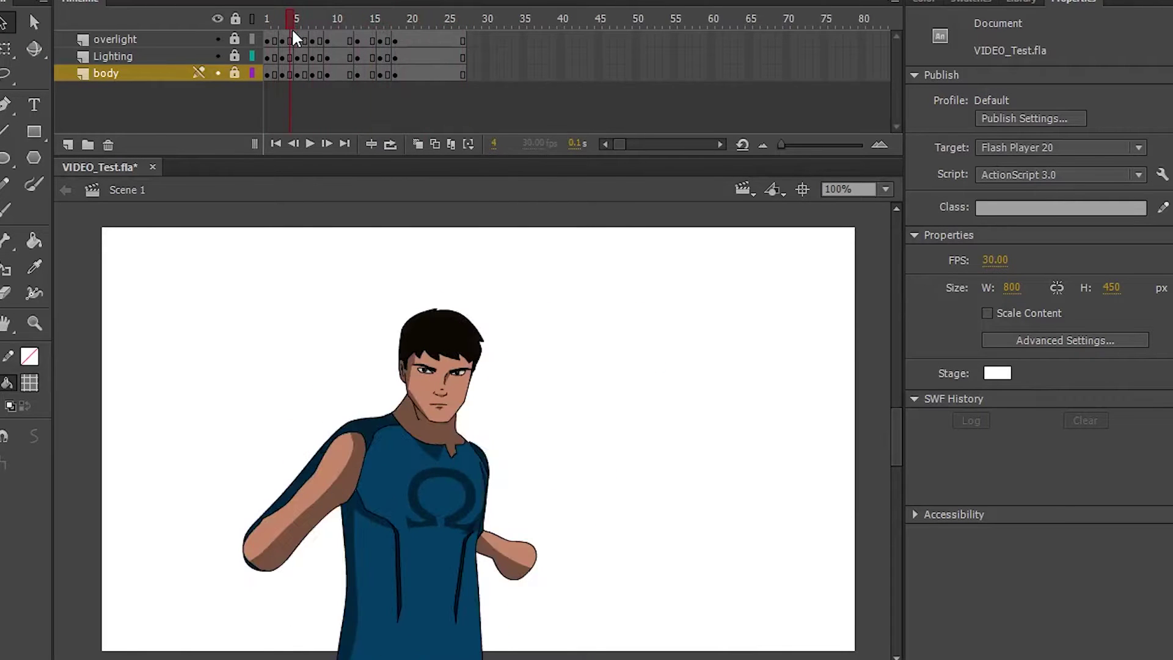
left_click(68, 144)
left_click_drag(112, 83, 122, 92)
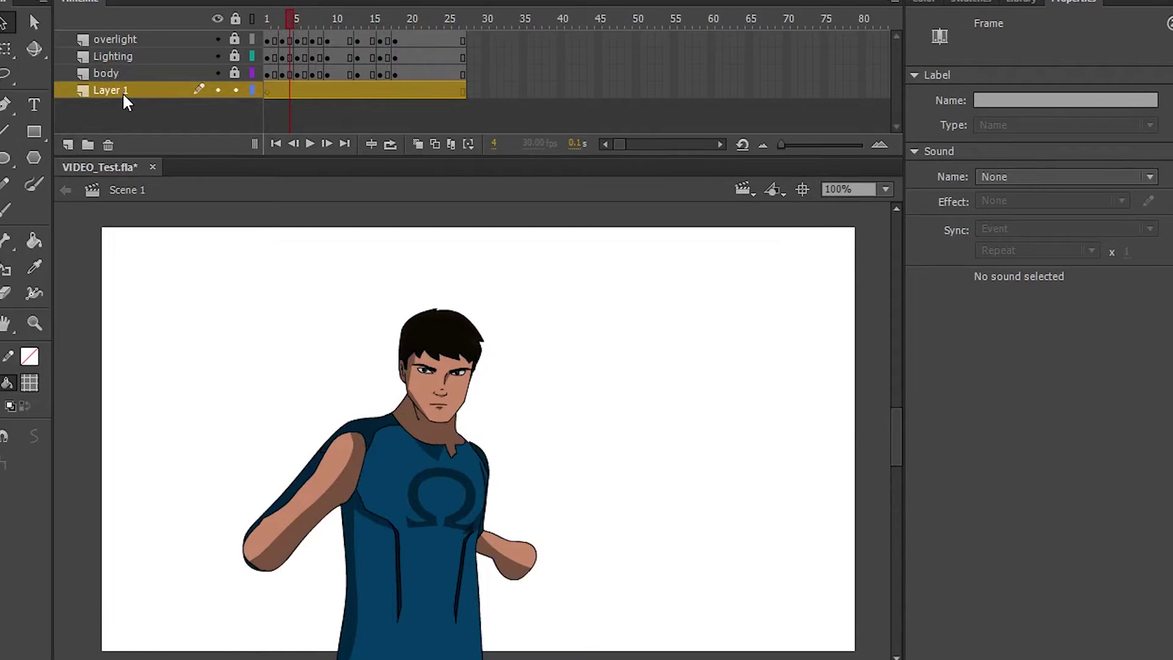
double_click(122, 90)
left_click_drag(296, 18, 333, 30)
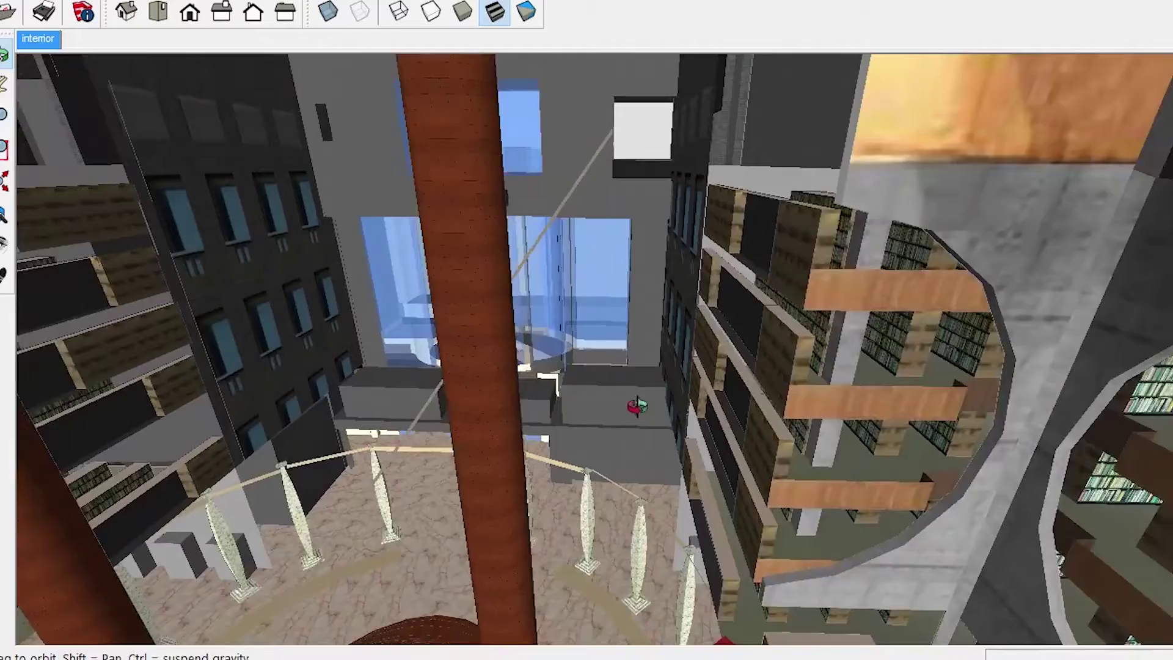
Switch to SketchUp Viewer and examine the library interior model from several angles, around the octagonal bookshelf area and the large windows.
scroll(637, 406, "up", 2)
left_click_drag(414, 453, 589, 141)
left_click_drag(391, 522, 493, 370)
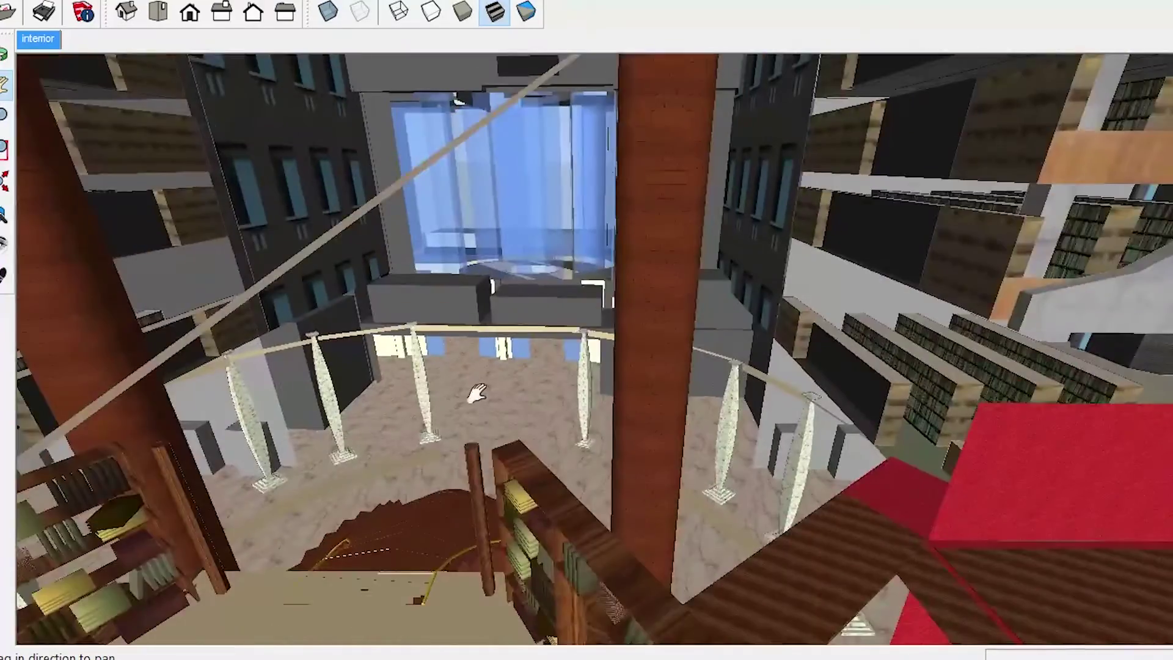
left_click_drag(575, 360, 844, 111)
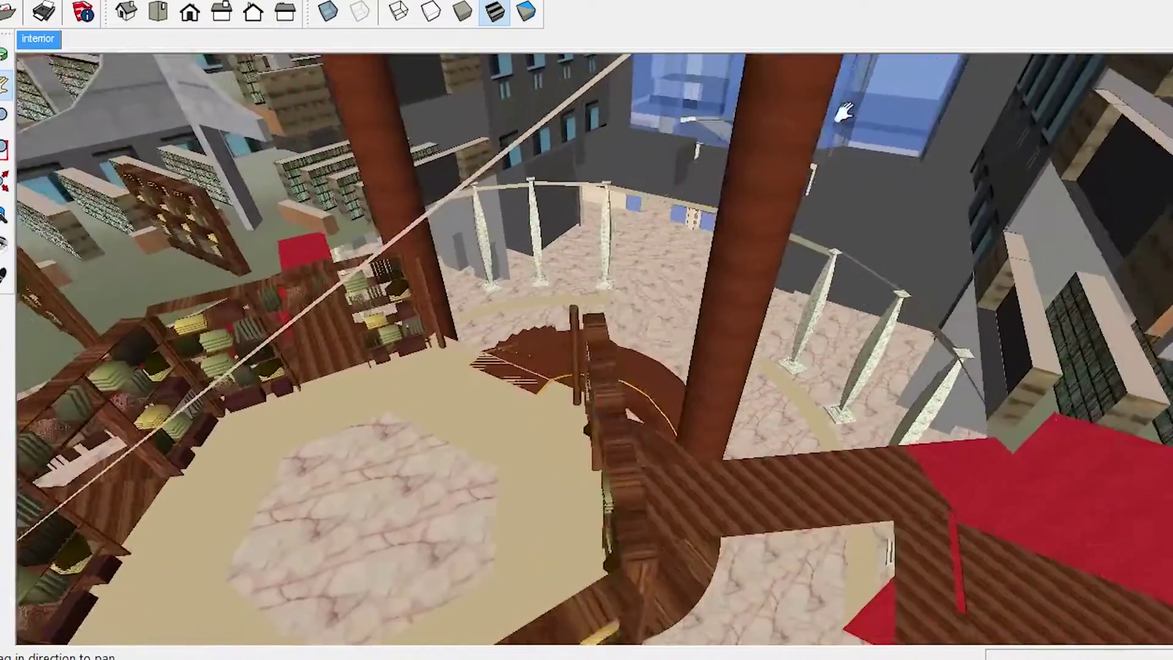
key("o")
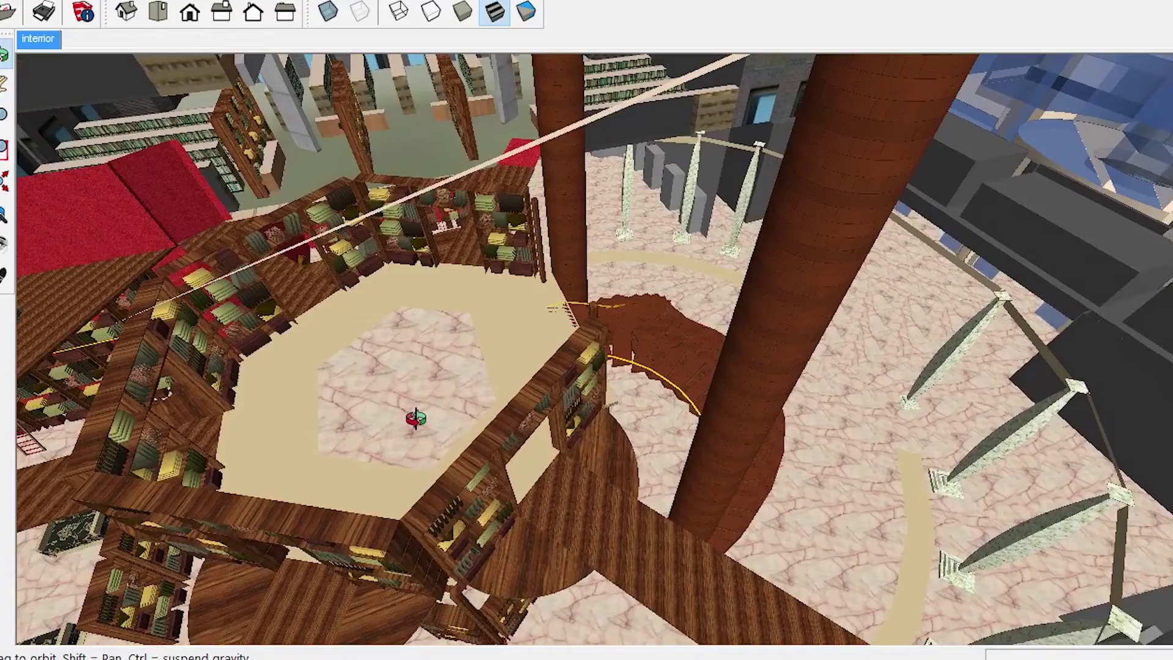
left_click_drag(415, 418, 800, 275)
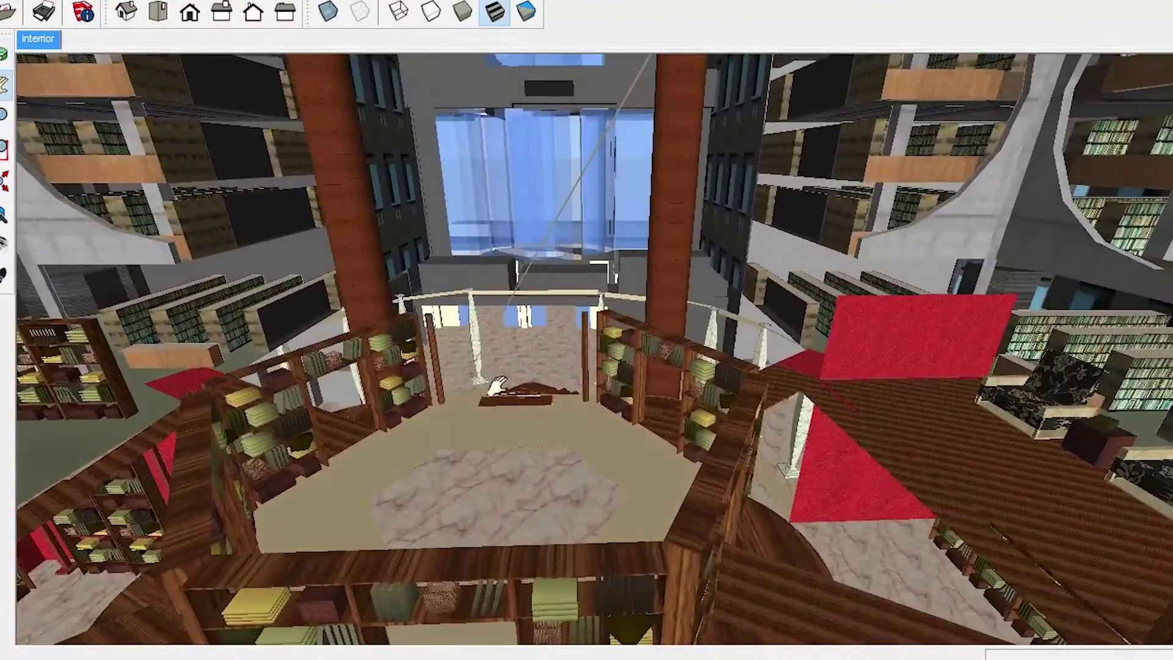
scroll(495, 391, "up", 5)
left_click_drag(552, 470, 579, 391)
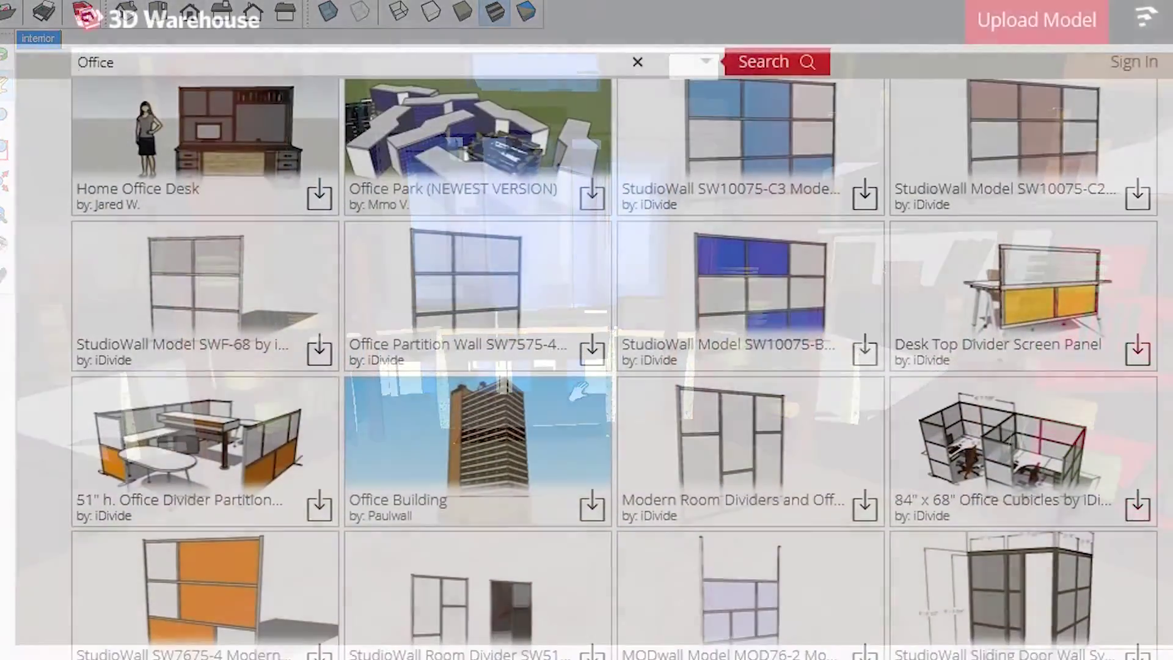
Browse the Office results in 3D Warehouse and open the CEO office model.
scroll(611, 367, "down", 2)
scroll(611, 367, "down", 3)
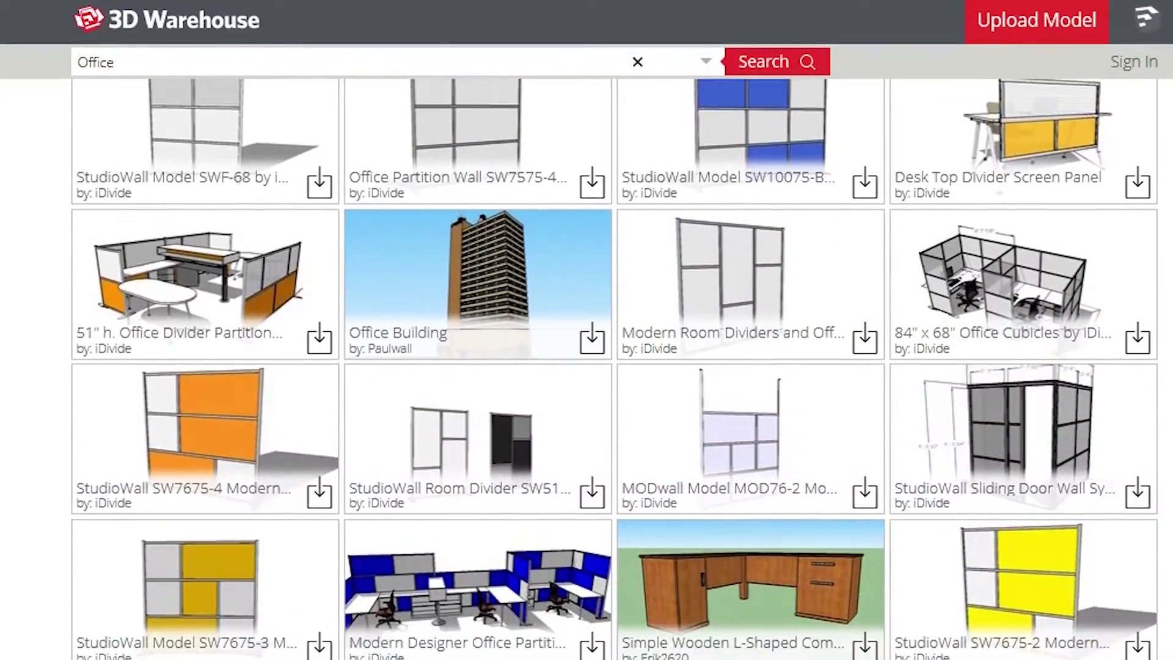
scroll(611, 366, "down", 4)
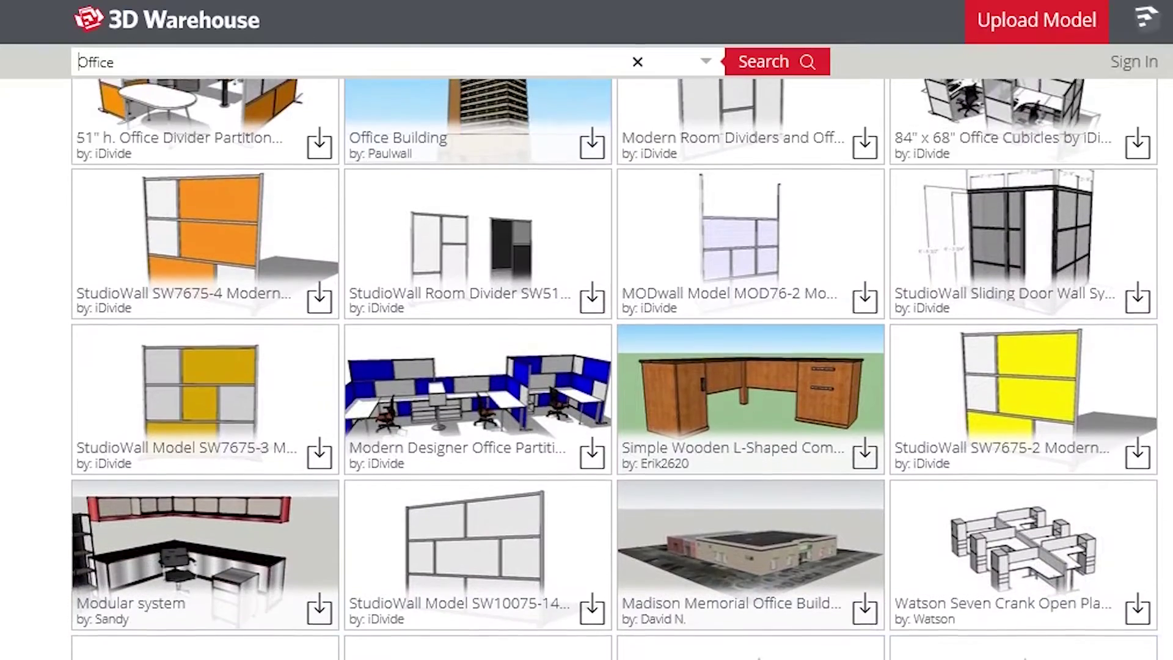
scroll(611, 367, "down", 7)
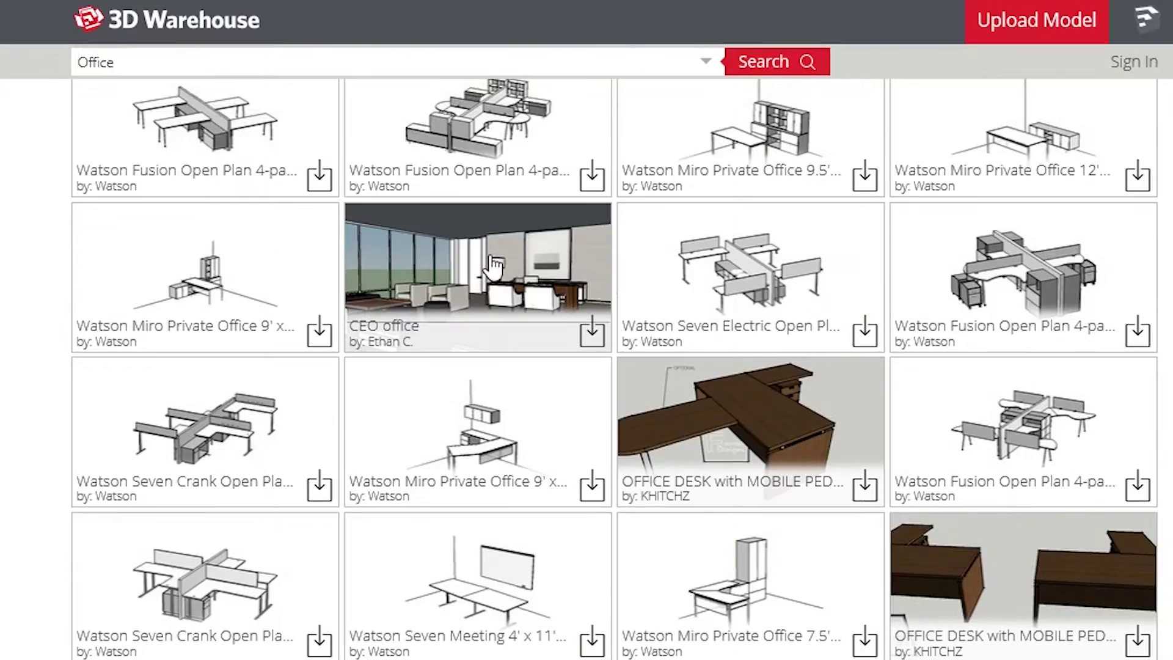
left_click(492, 260)
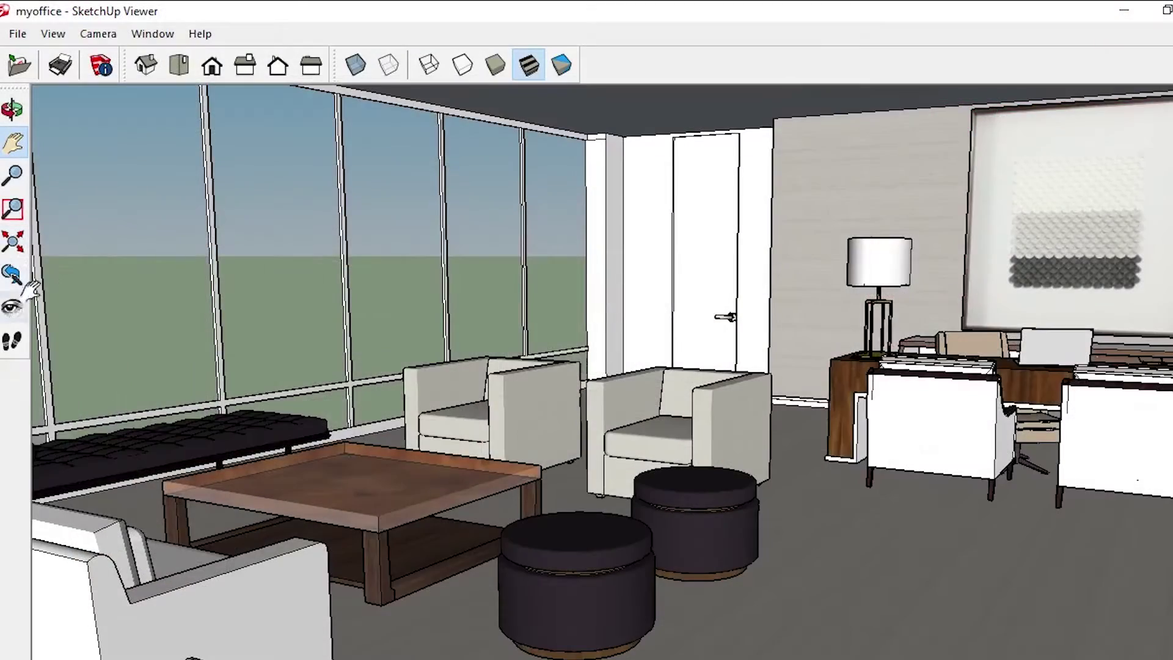
Frame the office model in SketchUp Viewer, paste its captured view onto the Background layer in Adobe Animate and reposition the bitmap.
mouse_move(576, 281)
left_mouse_down()
mouse_move(628, 311)
mouse_move(474, 306)
mouse_move(466, 269)
mouse_move(495, 453)
left_mouse_up()
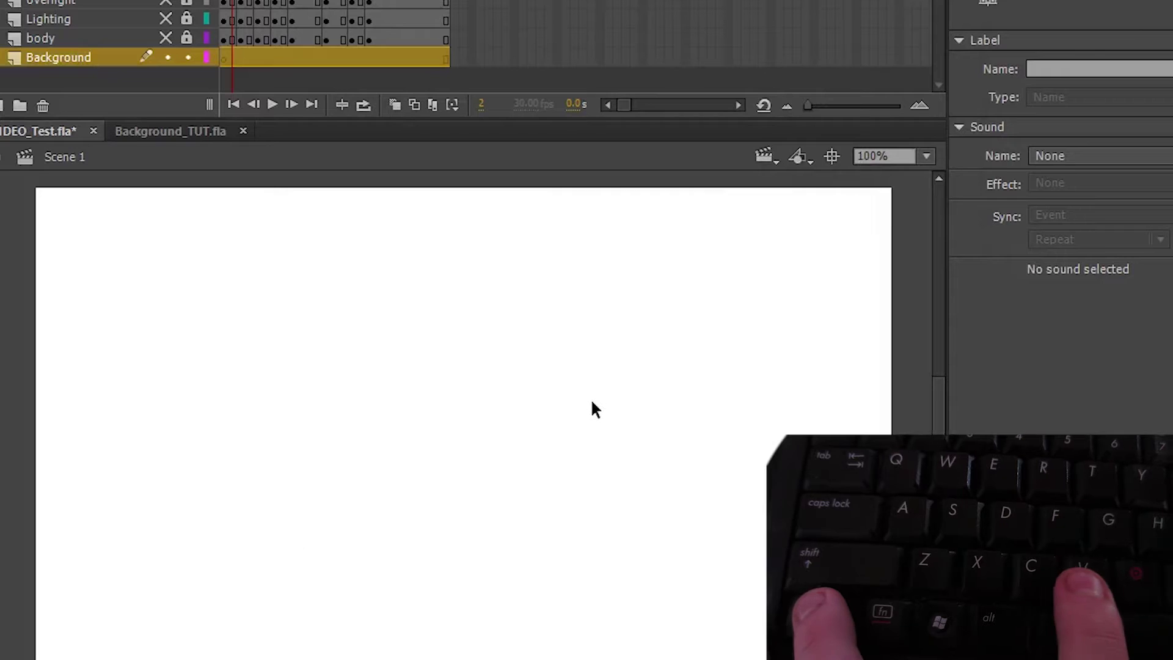
left_click(592, 409)
key("ctrl+v")
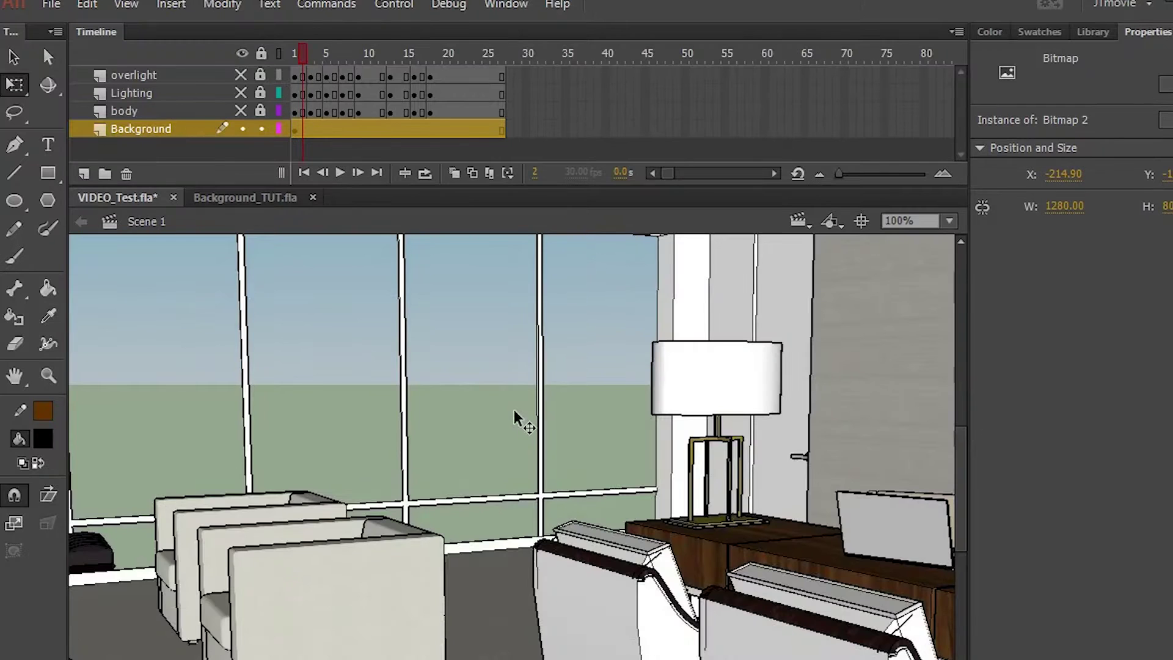
left_click_drag(515, 410, 450, 390)
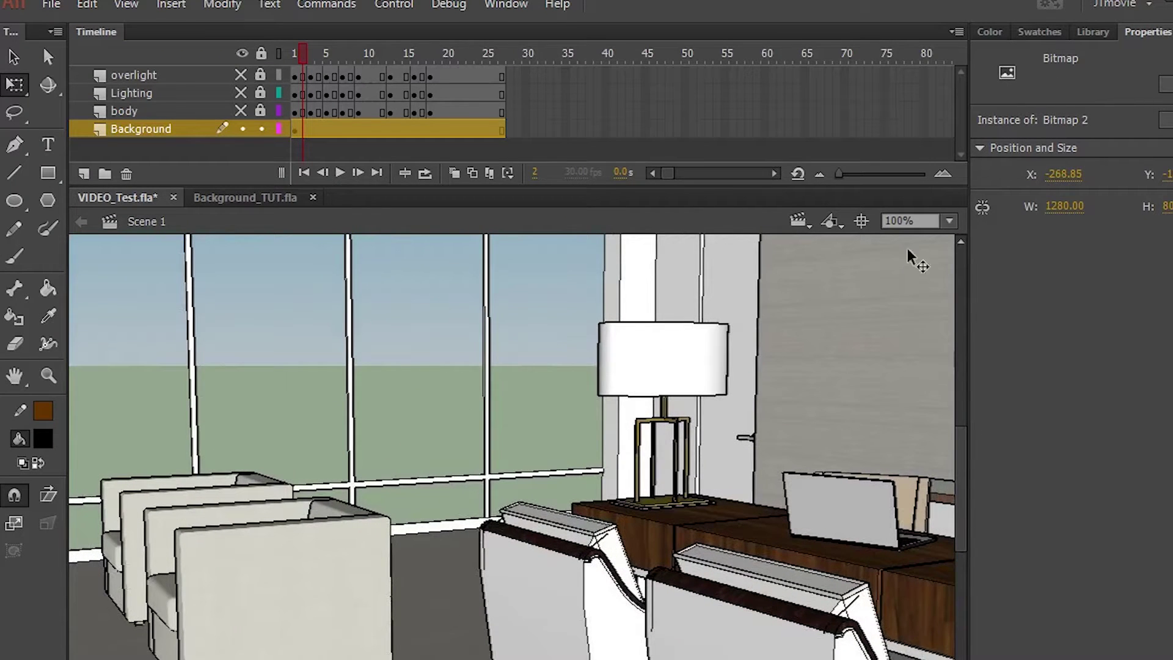
Make all layers visible and return to the first frame to view the character against the office background.
left_click(242, 49)
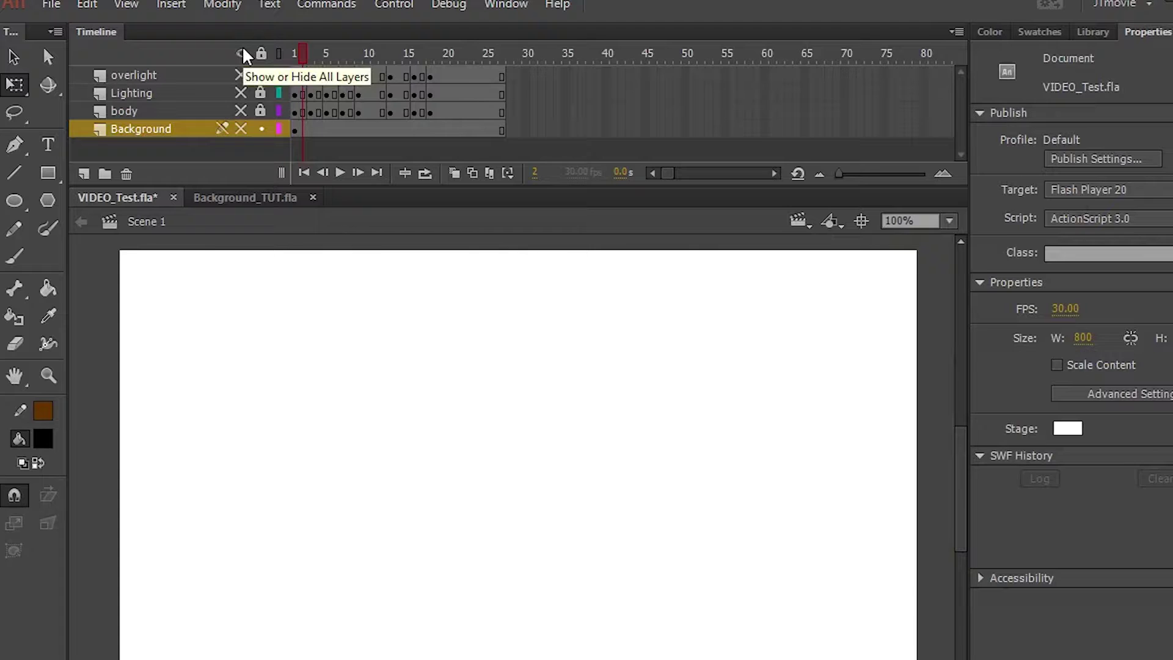
left_click(242, 49)
left_click_drag(309, 49, 294, 69)
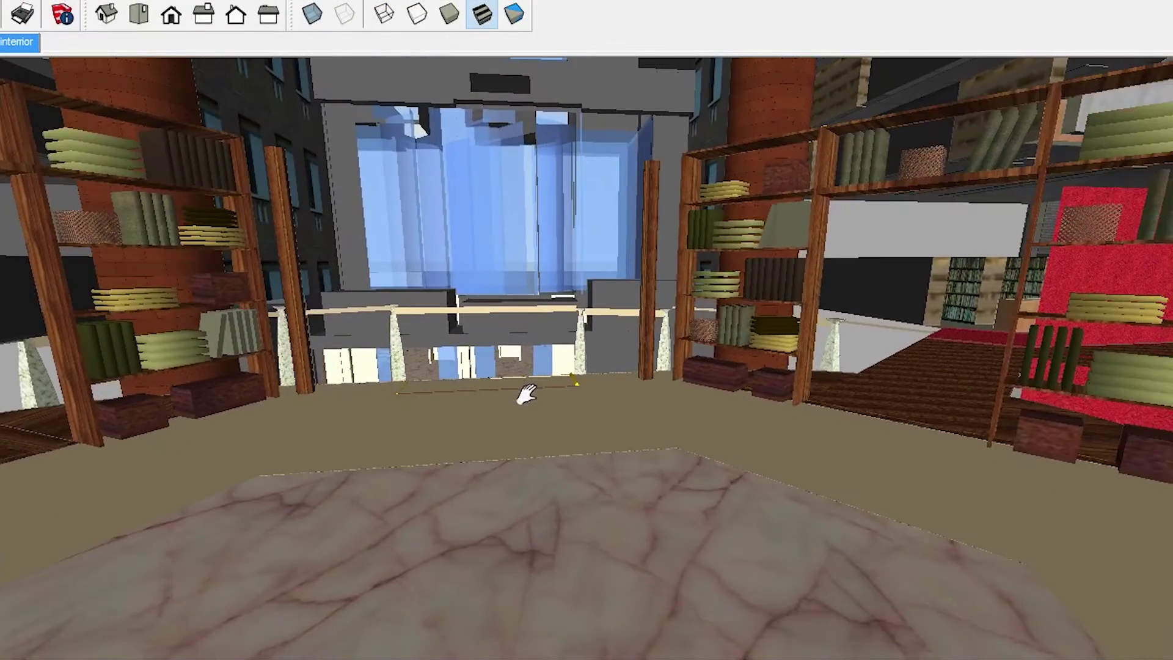
Place the captured library view at X -252 on the Background layer and convert it to a symbol named Library Background.
left_click_drag(523, 393, 494, 379)
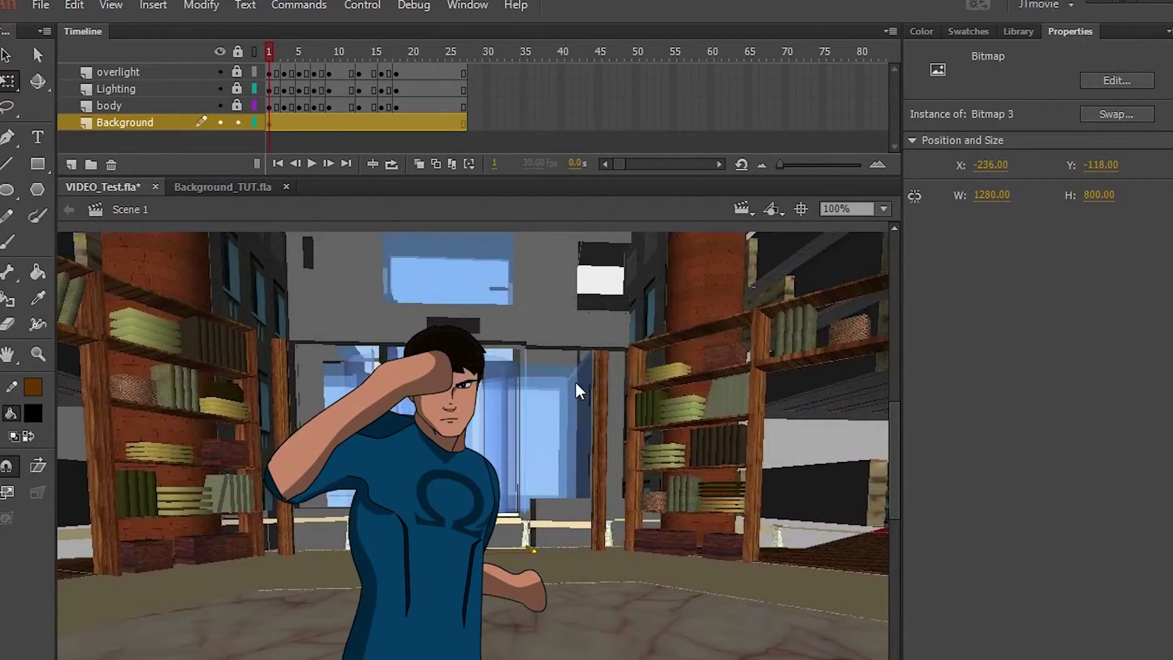
key("ctrl+s")
key("ctrl+F8")
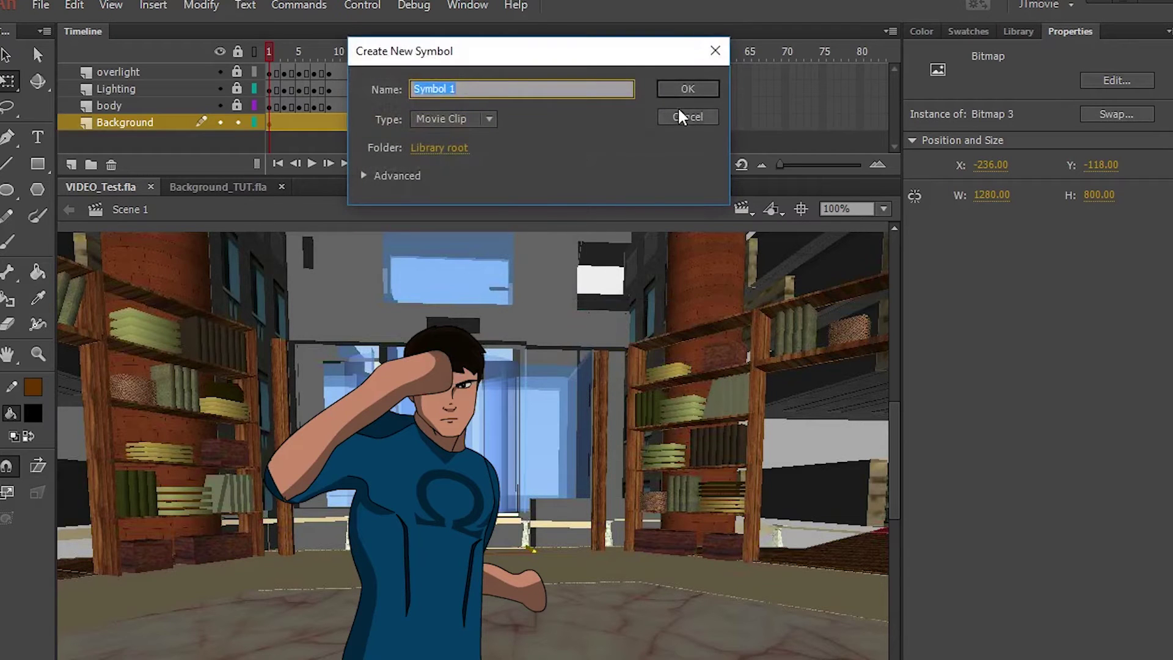
left_click(679, 112)
left_click_drag(622, 308, 607, 308)
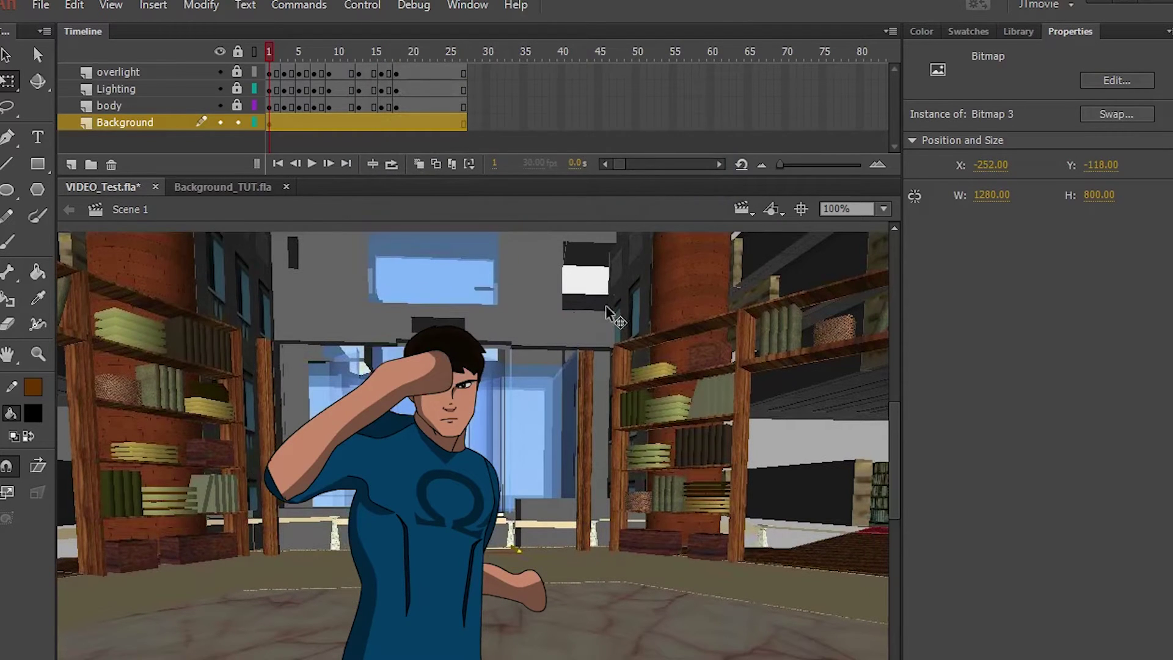
key("F8")
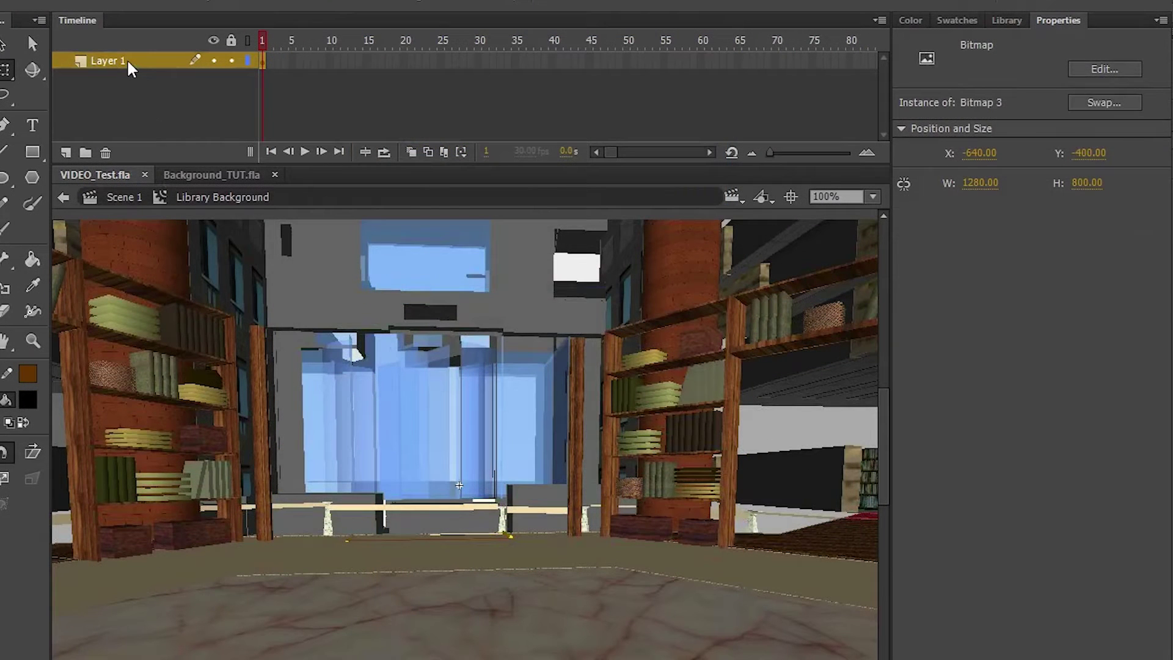
Rename the symbol's image layer as pic, lock it and save the file.
double_click(133, 67)
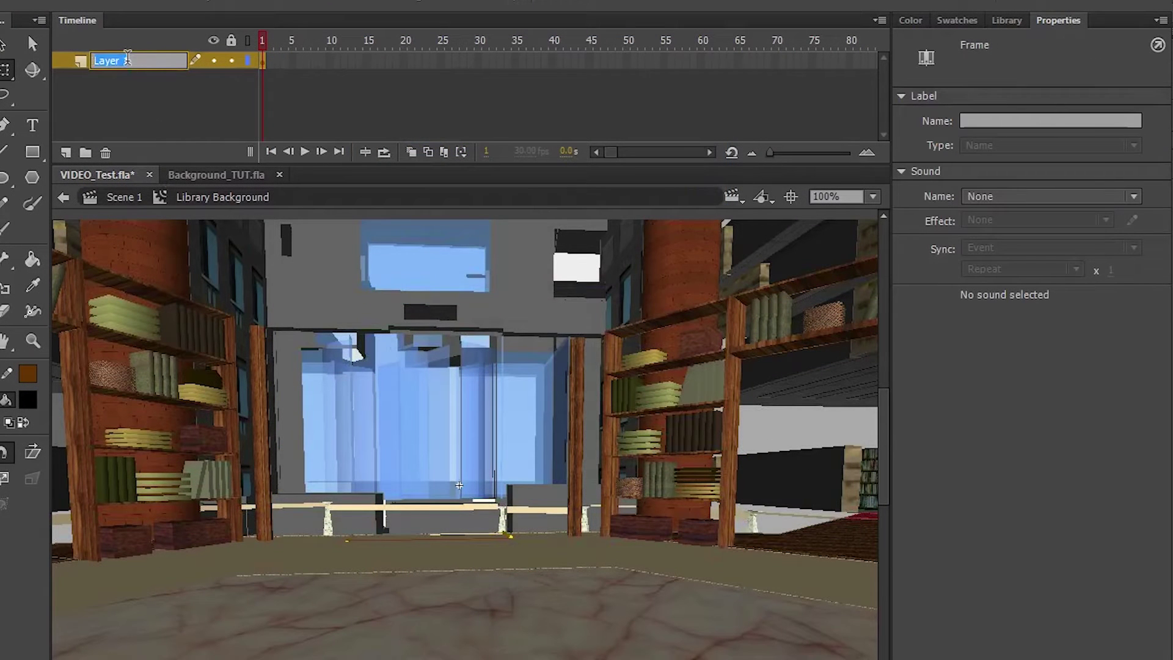
type("pic")
key("Return")
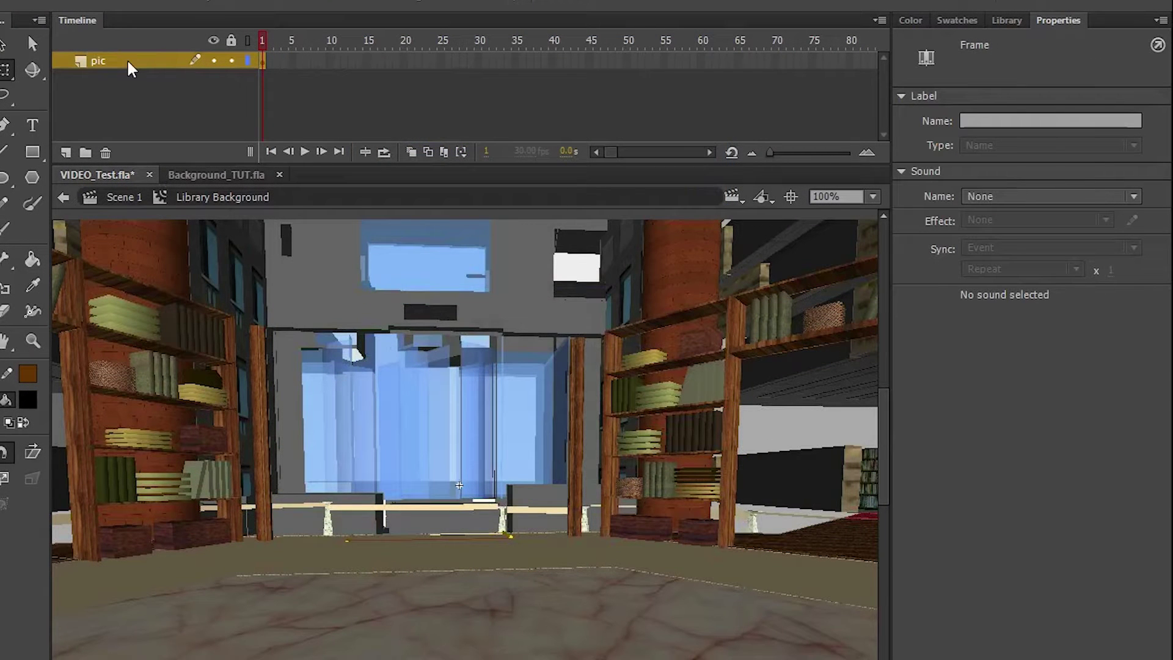
left_click(230, 61)
key("ctrl+s")
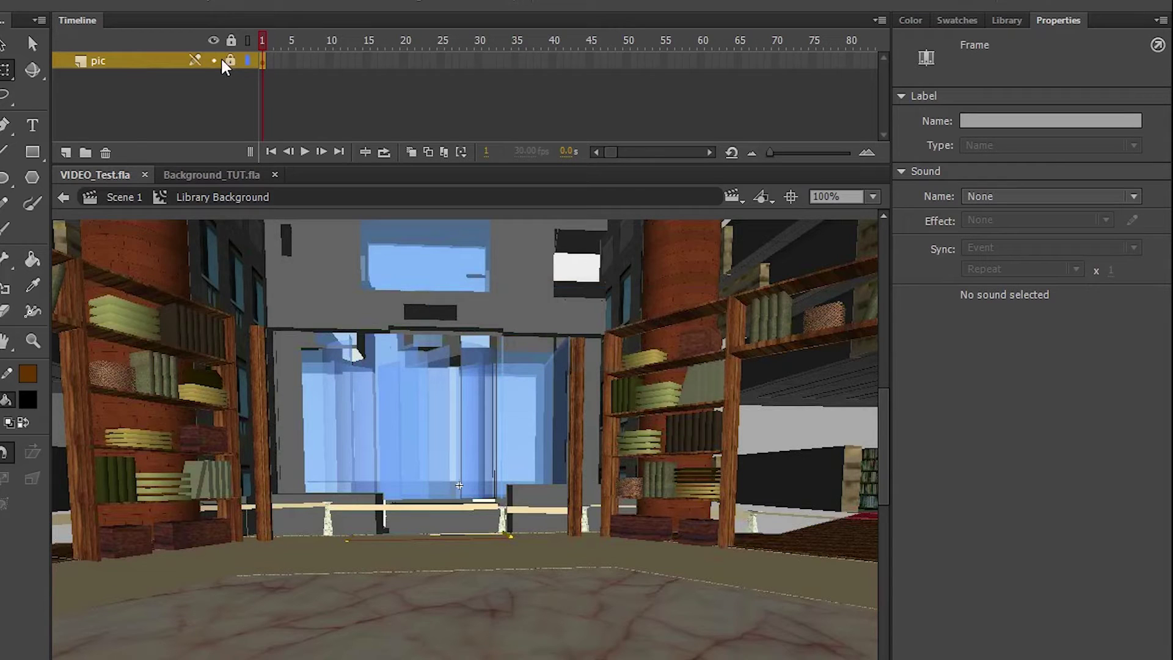
Add a layer named Floor above the pic layer.
left_click(66, 153)
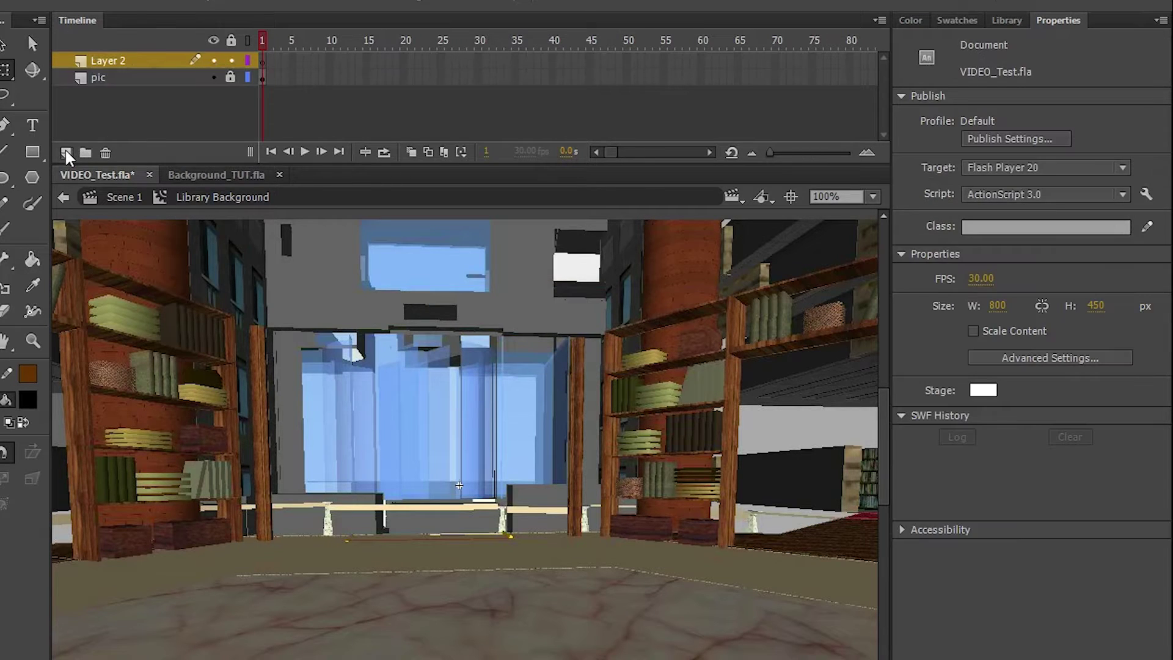
double_click(105, 55)
type("Floor")
key("Return")
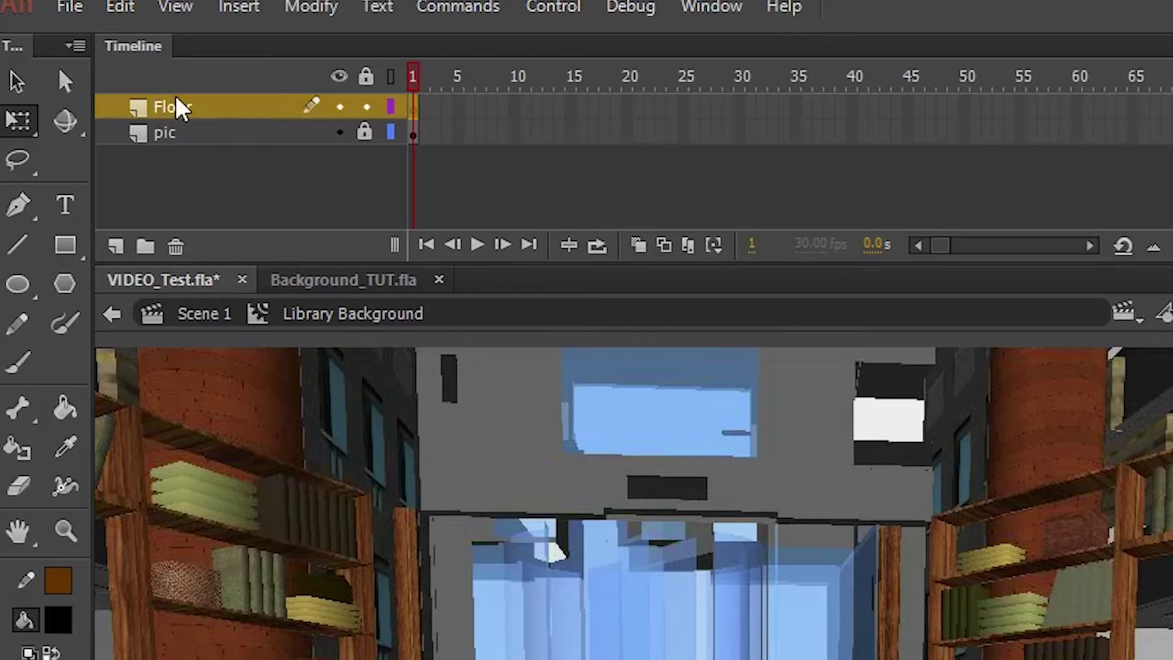
Add a layer named Backwall between the Floor and pic layers.
left_click(115, 246)
left_click_drag(183, 109, 185, 139)
double_click(184, 130)
type("Backwall")
key("Return")
Add a layer named Bookshelf above the Floor layer.
left_click(116, 246)
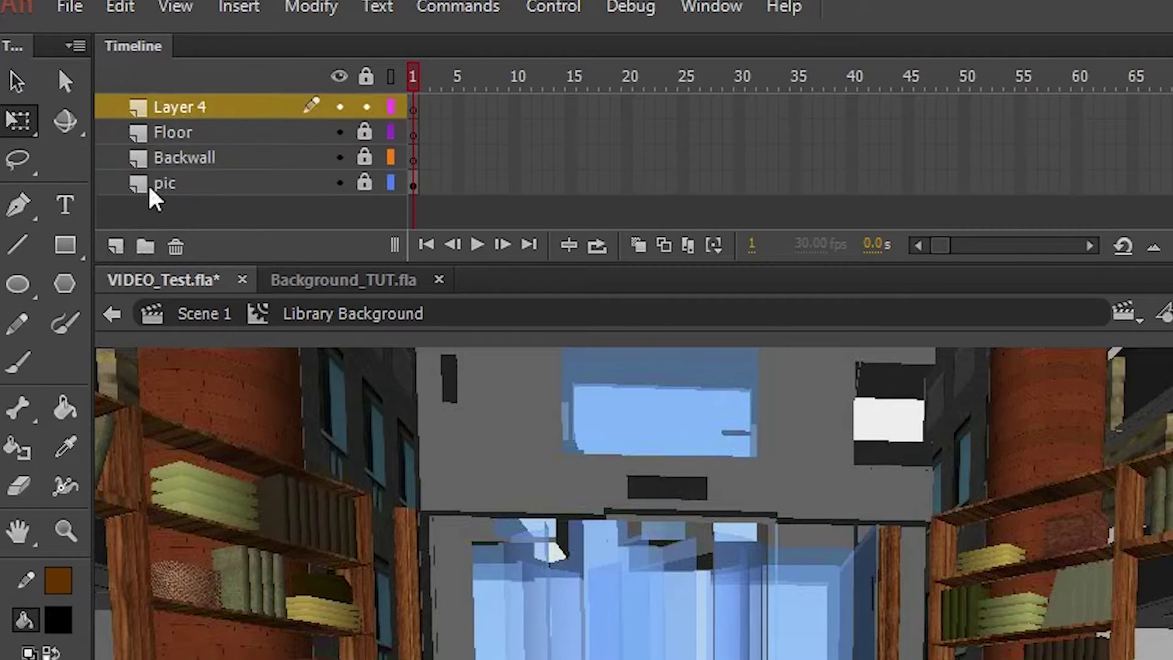
double_click(183, 107)
type("Bookshelf")
key("Return")
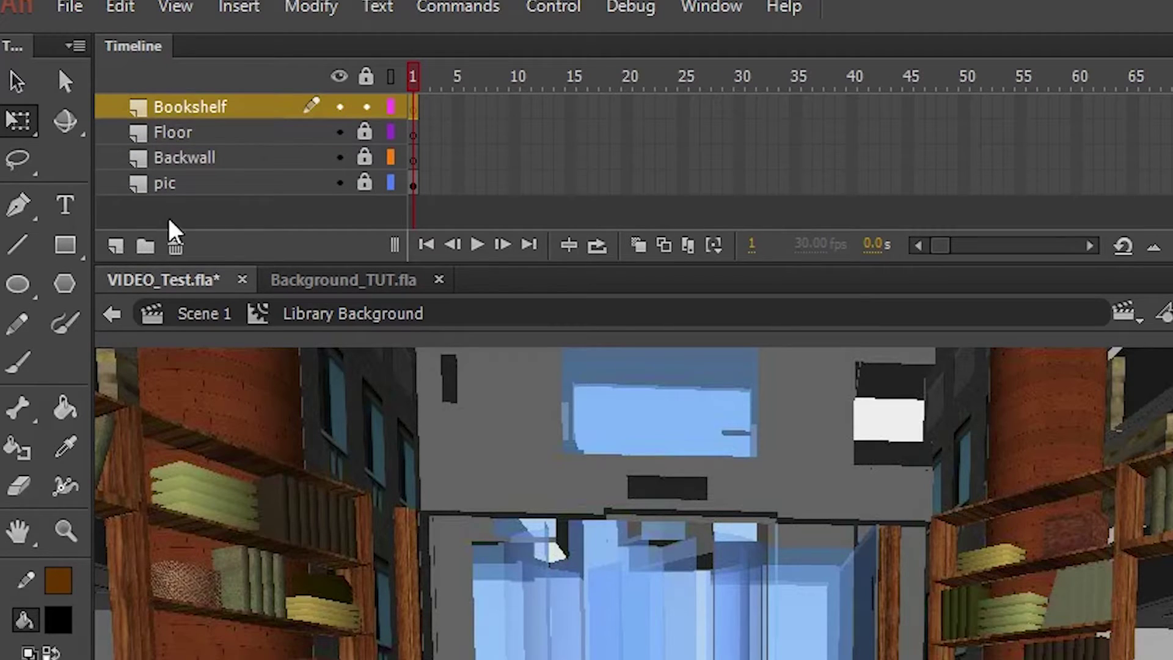
Add a layer named Pole between the Floor and Backwall layers.
left_click(116, 247)
left_click_drag(192, 108, 194, 178)
double_click(191, 159)
type("Post")
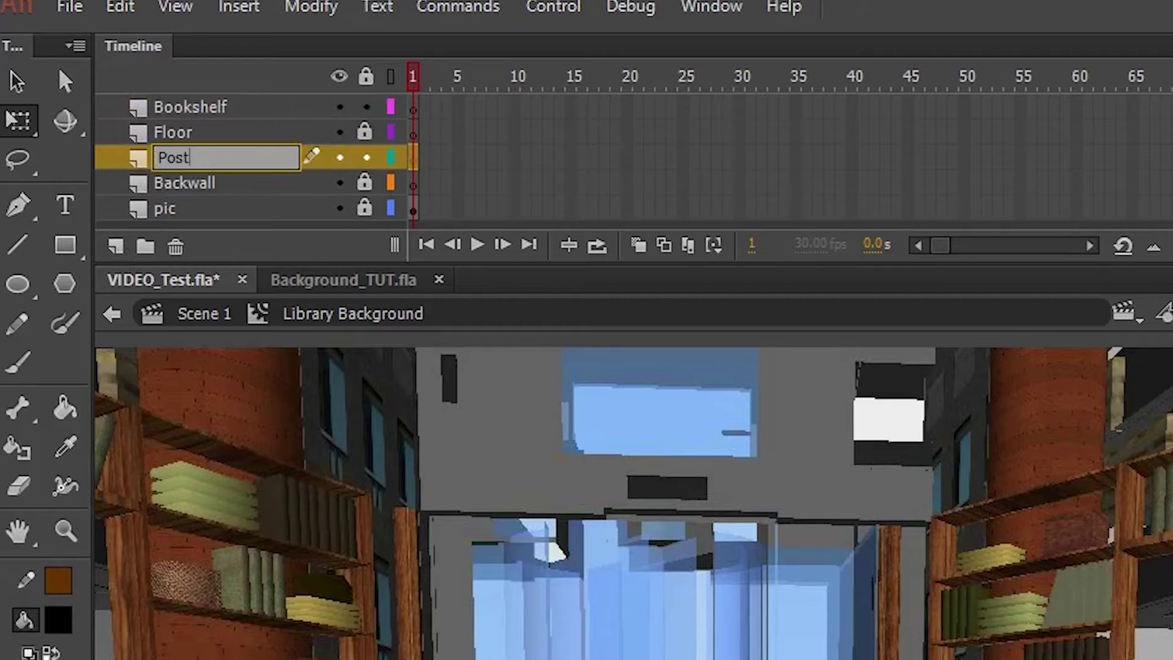
key("BackSpace")
key("BackSpace")
type("le")
key("Return")
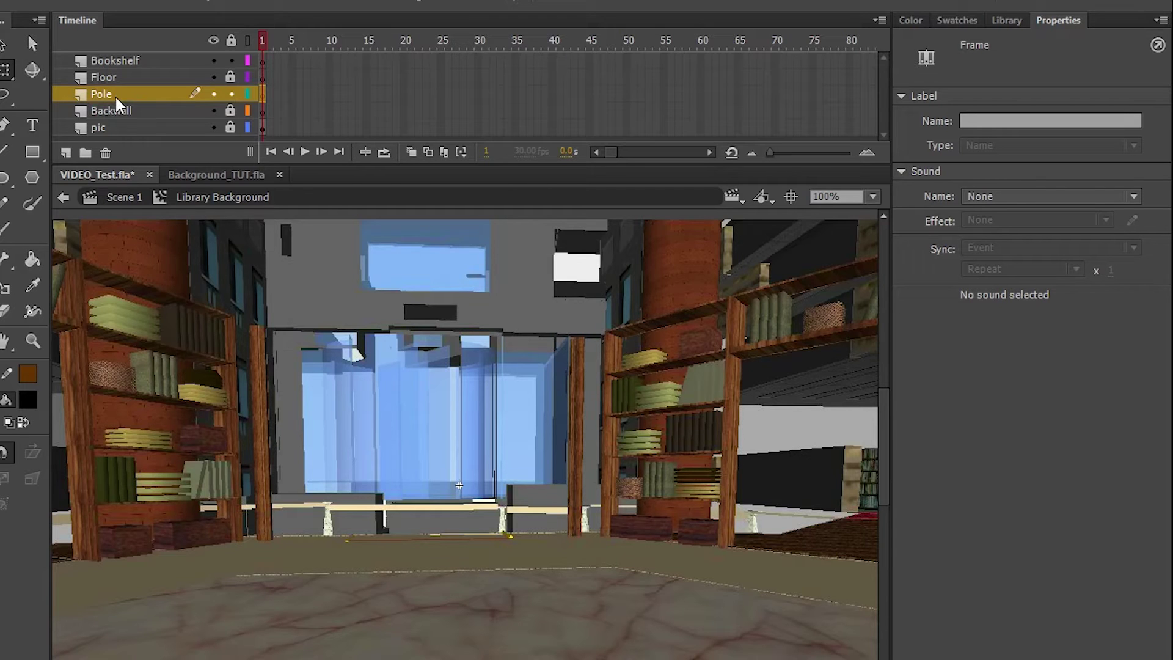
Trace the right window recess and the centre window divider with straight lines inside the Backwall layer's group.
scroll(465, 439, "left", 2)
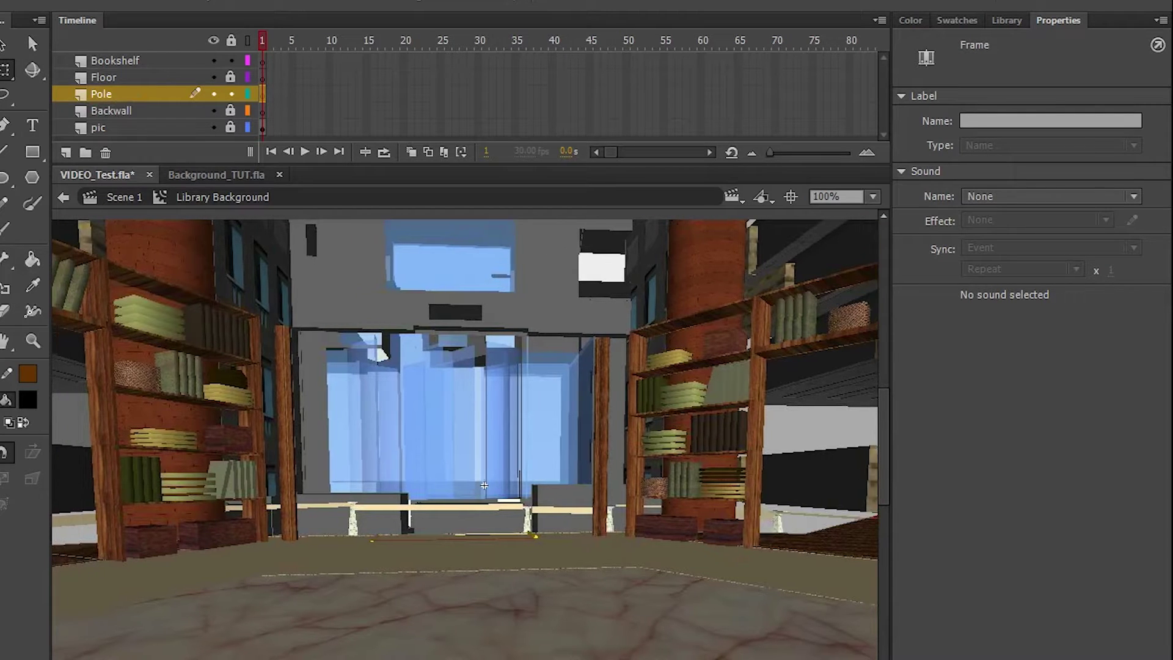
left_click(871, 199)
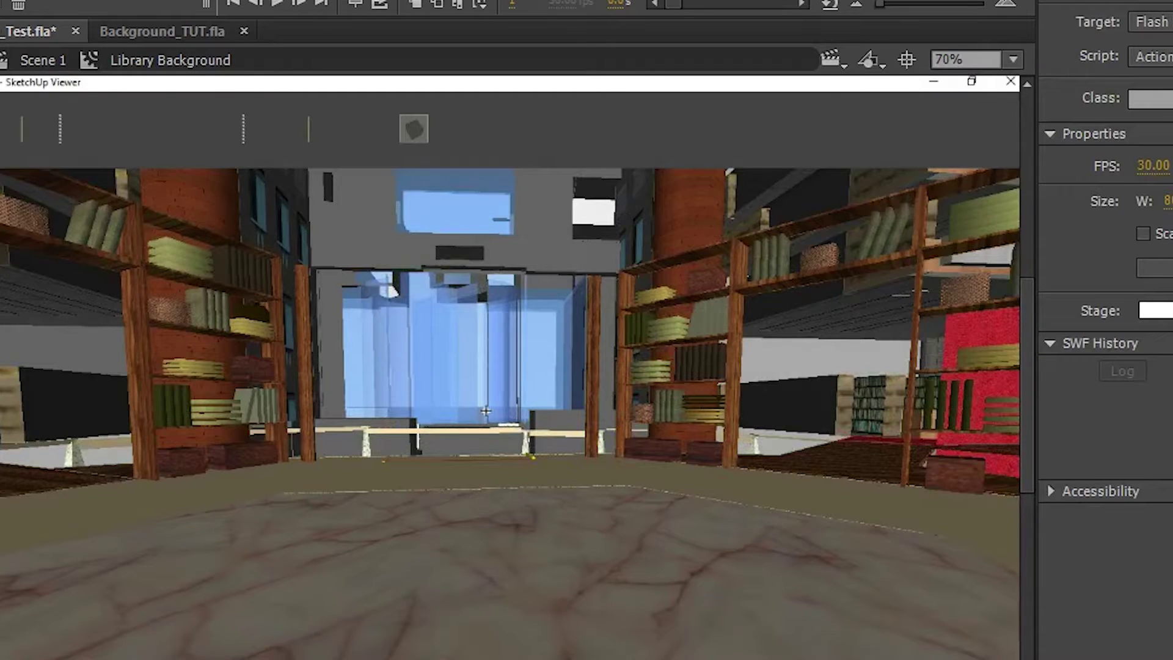
scroll(510, 367, "right", 1)
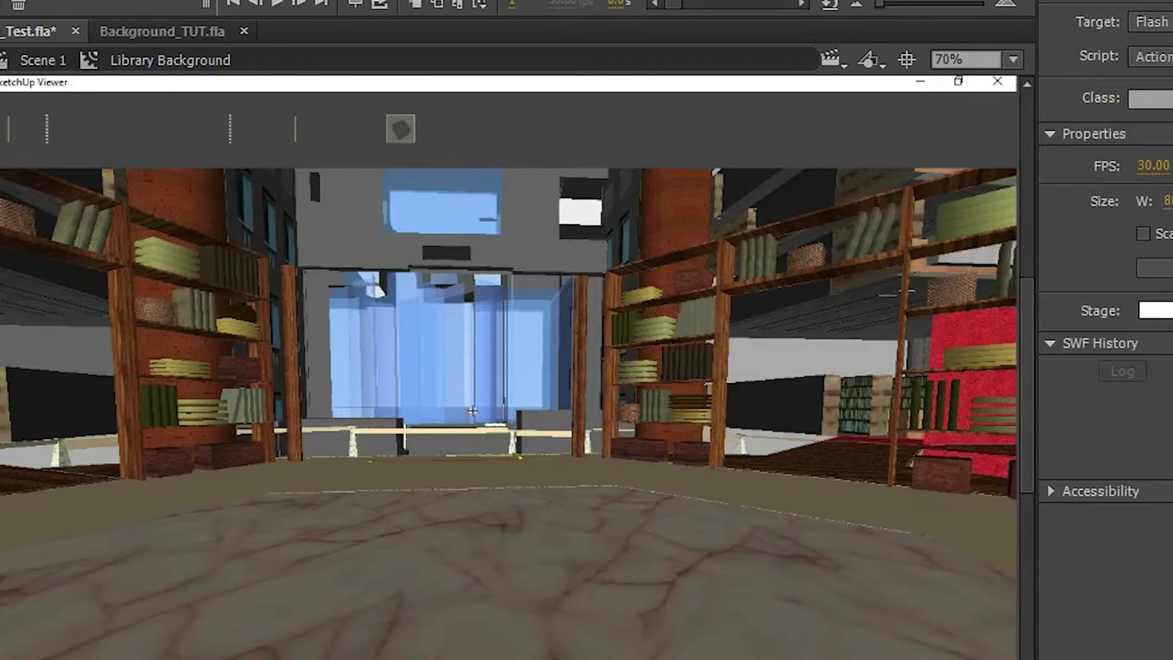
left_click_drag(1029, 367, 1030, 373)
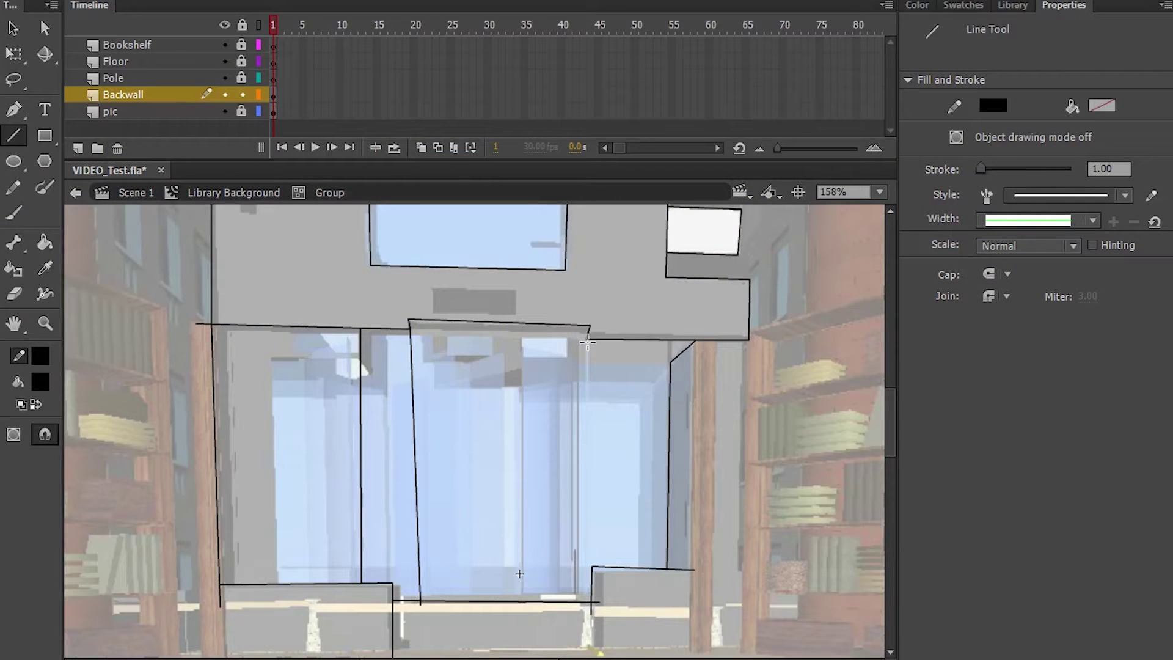
left_click_drag(672, 374, 672, 385)
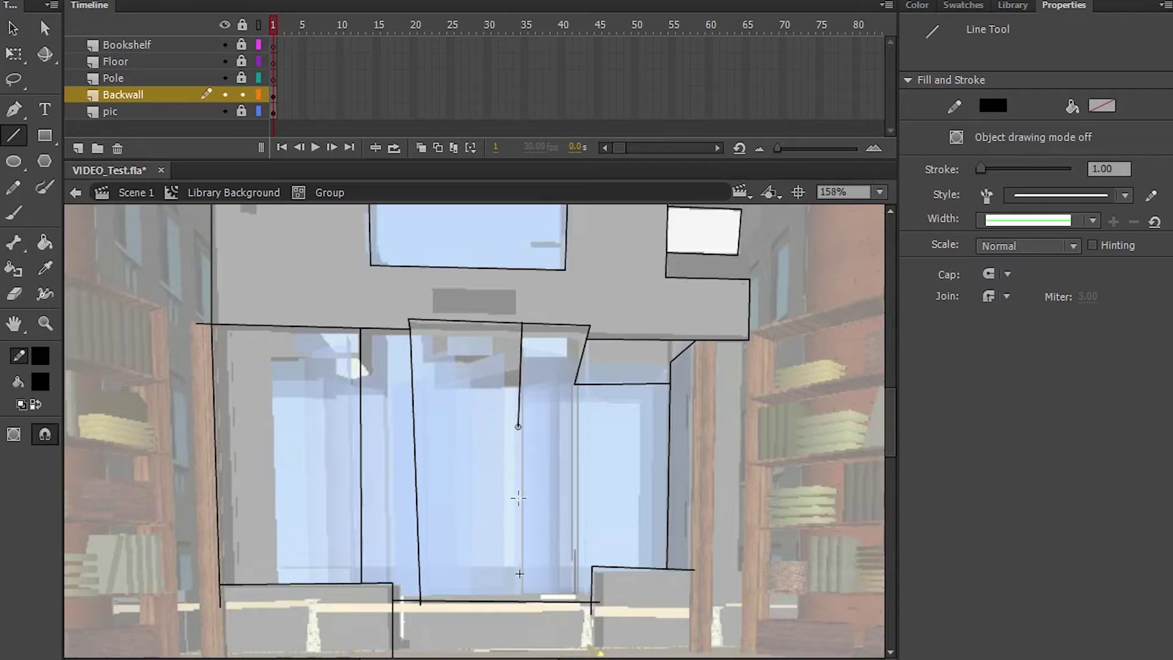
left_click_drag(519, 498, 528, 602)
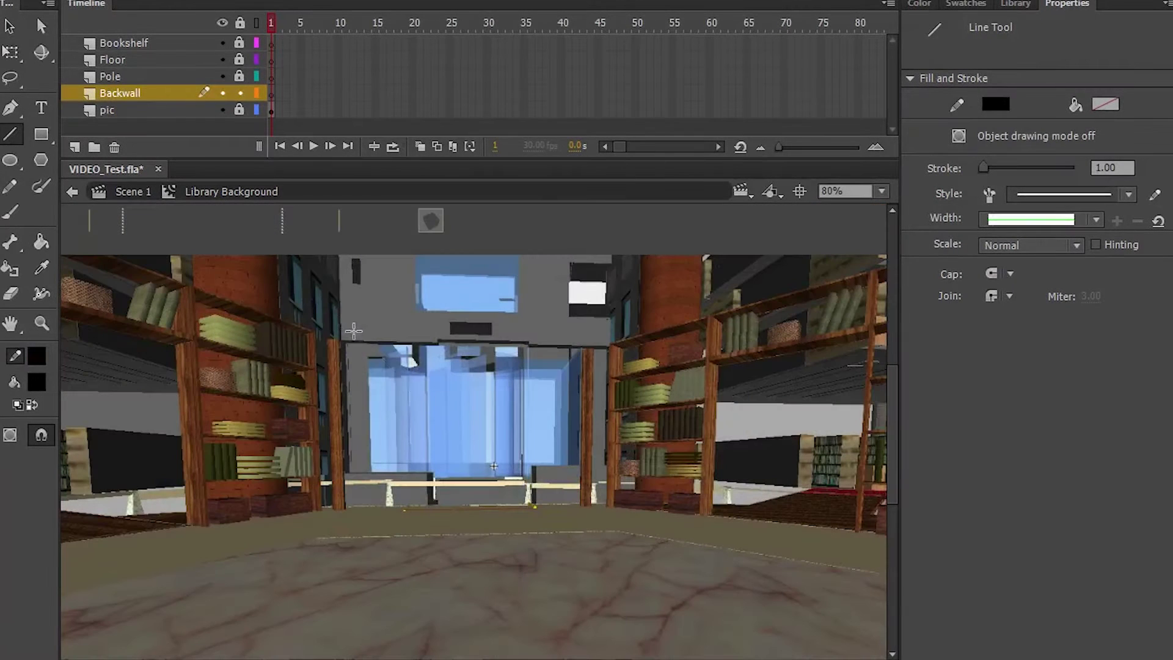
Draw a diagonal line over the window on the Backwall layer, grouped and shifted toward the left bookshelf.
left_click_drag(356, 332, 472, 448)
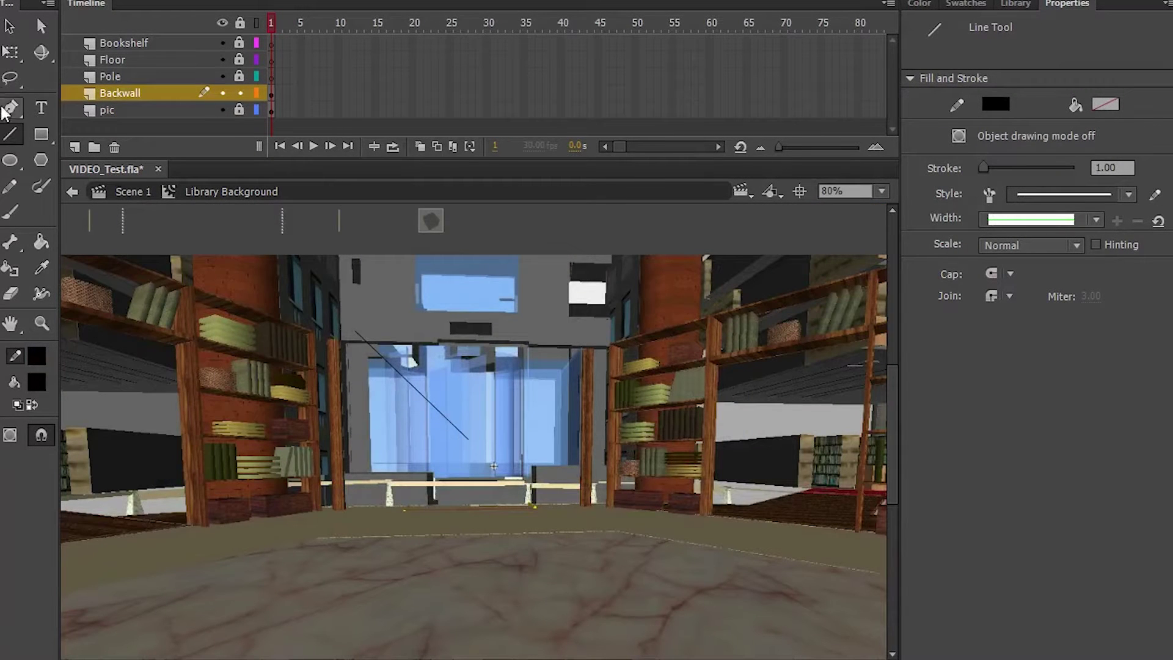
left_click(10, 52)
left_click_drag(321, 295, 522, 474)
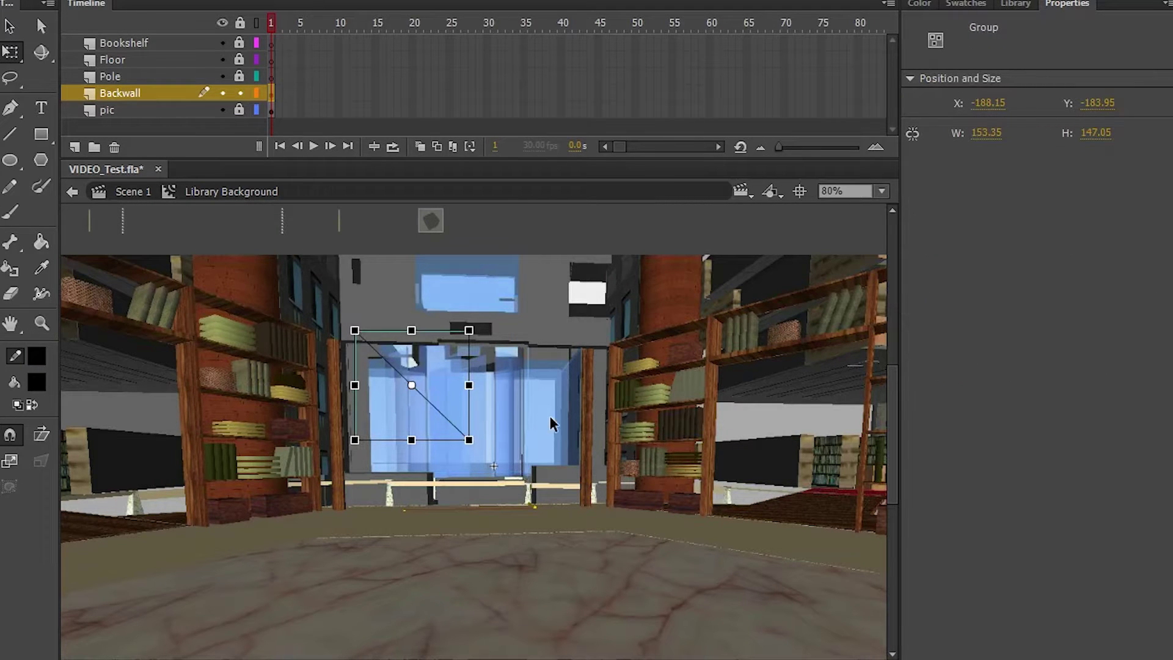
left_click(493, 421)
left_click_drag(437, 421, 384, 454)
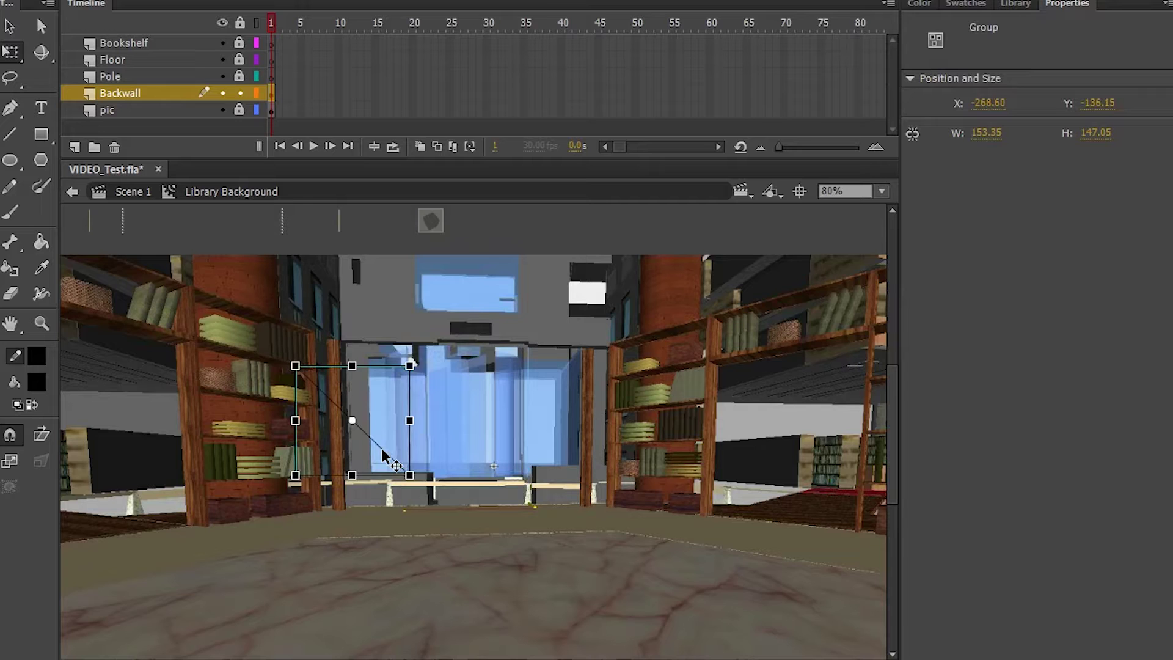
Enter the line's group for editing and delete the diagonal line inside it.
double_click(384, 453)
left_click(236, 343)
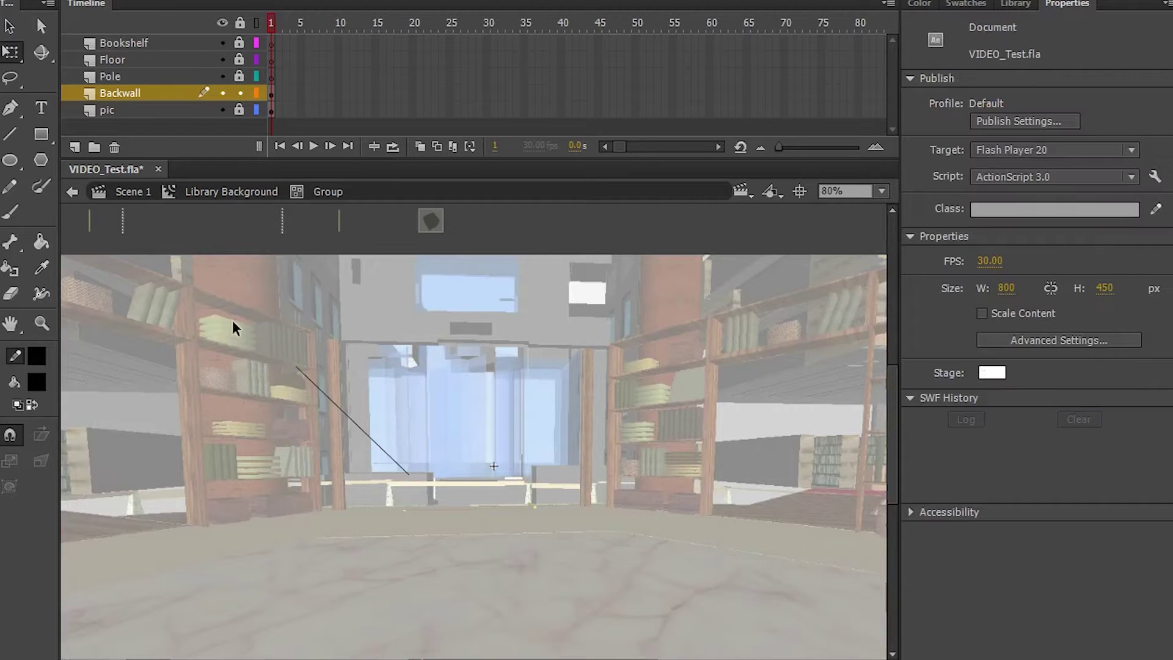
left_click_drag(237, 343, 512, 543)
key("Delete")
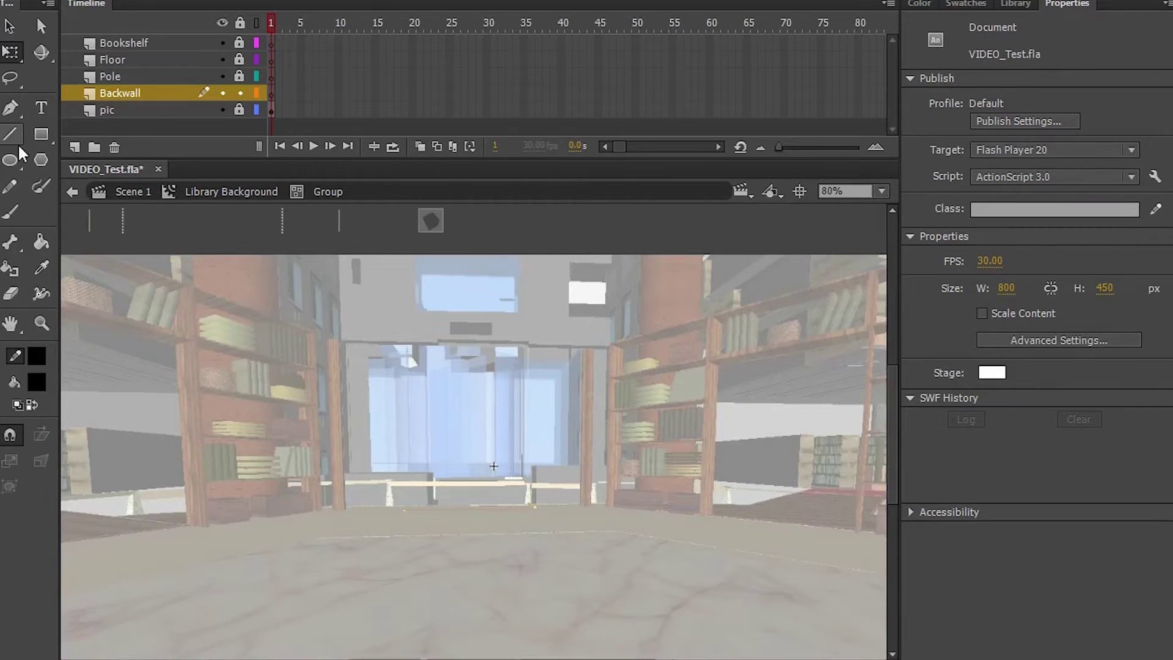
Trace the back wall's left edge and upper outline with the Line tool inside the empty group.
left_click(13, 137)
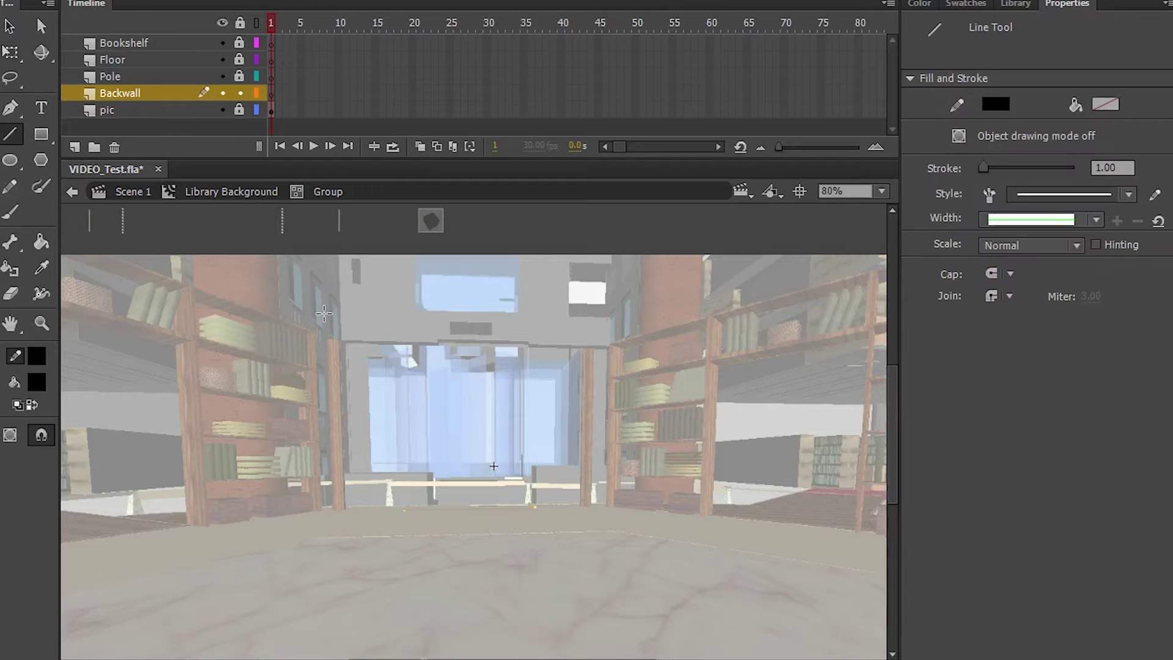
left_click_drag(337, 276, 340, 484)
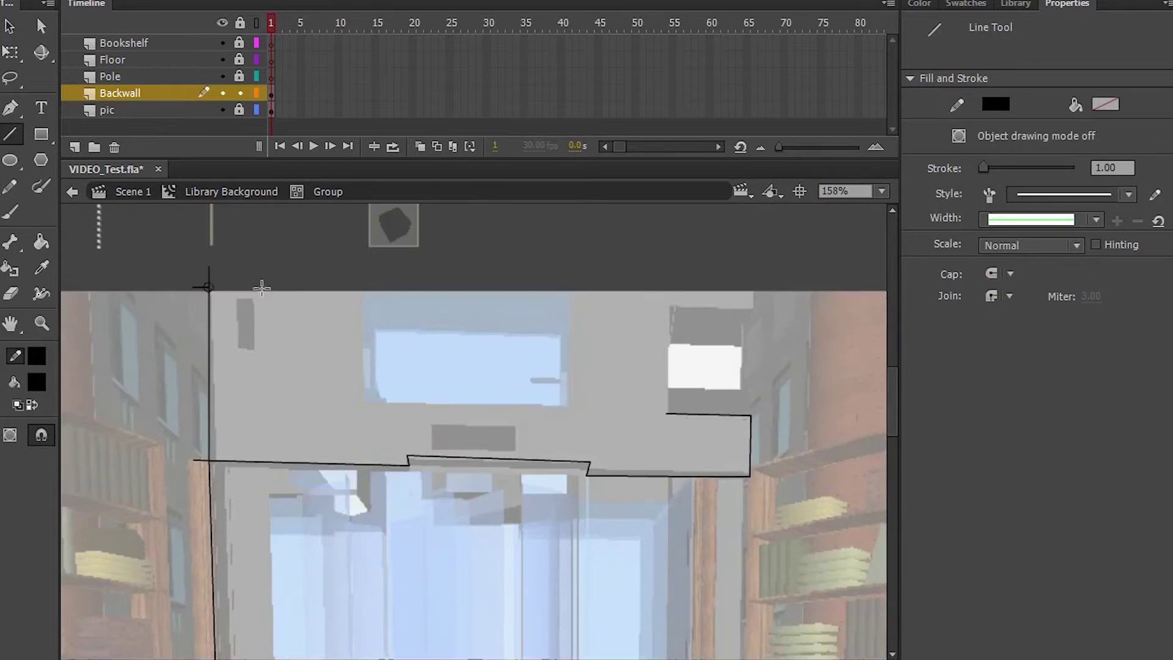
mouse_move(750, 415)
left_mouse_down()
mouse_move(673, 415)
mouse_move(673, 392)
left_mouse_up()
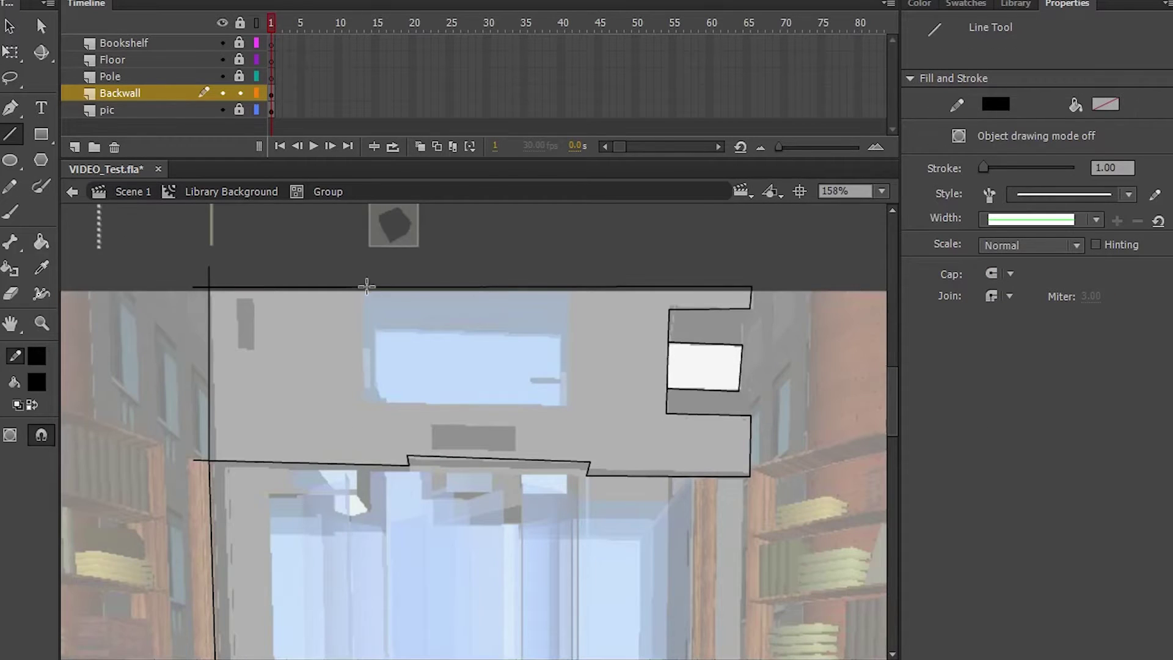
Trace the window's frame, bottom edge, right recess and vertical divider with straight lines.
scroll(355, 587, "down", 3)
left_click_drag(408, 328, 419, 604)
left_click_drag(391, 604, 595, 603)
left_click_drag(694, 342, 667, 569)
mouse_move(585, 341)
left_mouse_down()
mouse_move(576, 393)
mouse_move(671, 384)
left_mouse_up()
left_click_drag(523, 319, 529, 604)
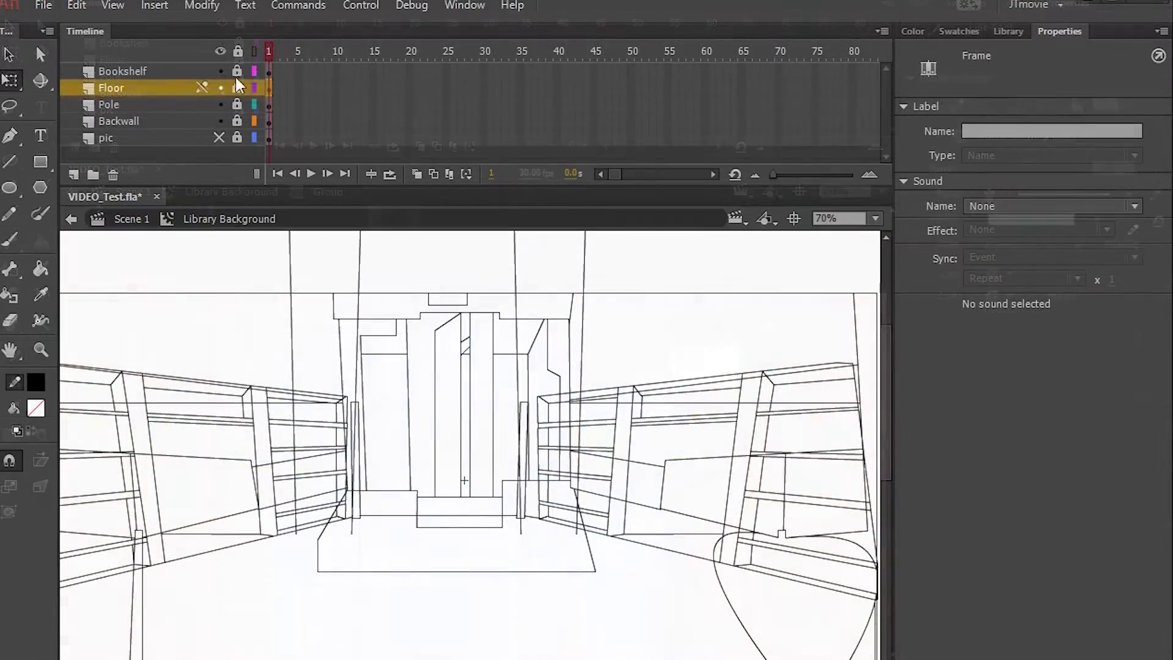
Enter the group on the Bookshelf layer and examine the traced shelves on both sides.
left_click(178, 73)
left_click(294, 251)
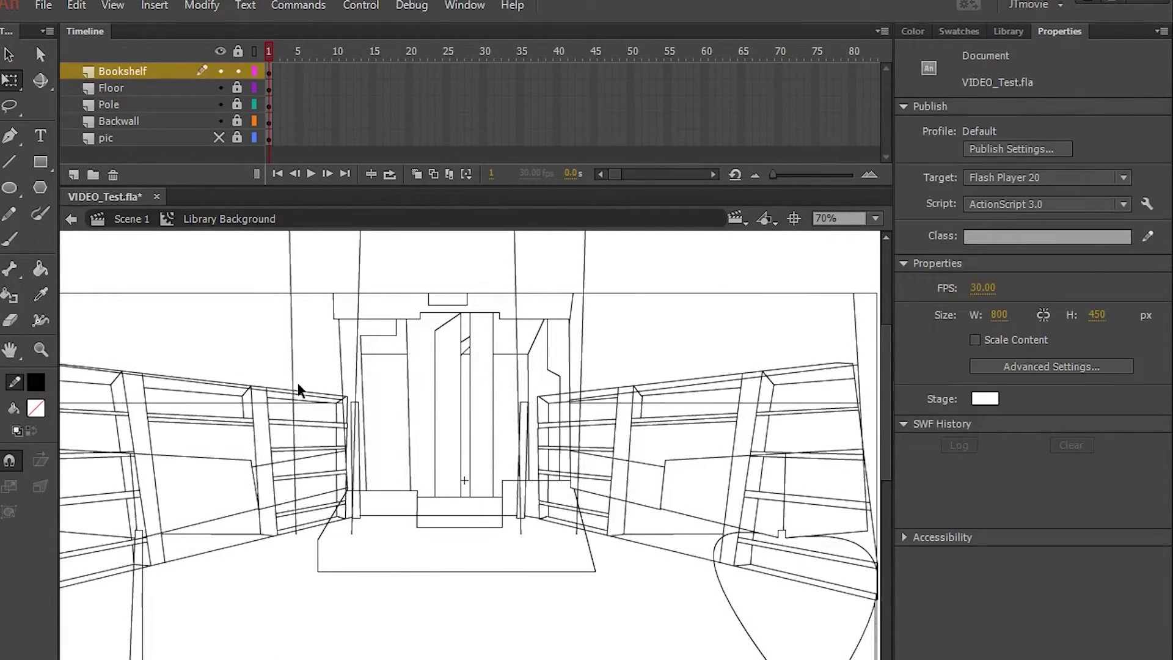
left_click(281, 396)
double_click(281, 398)
left_click(409, 465)
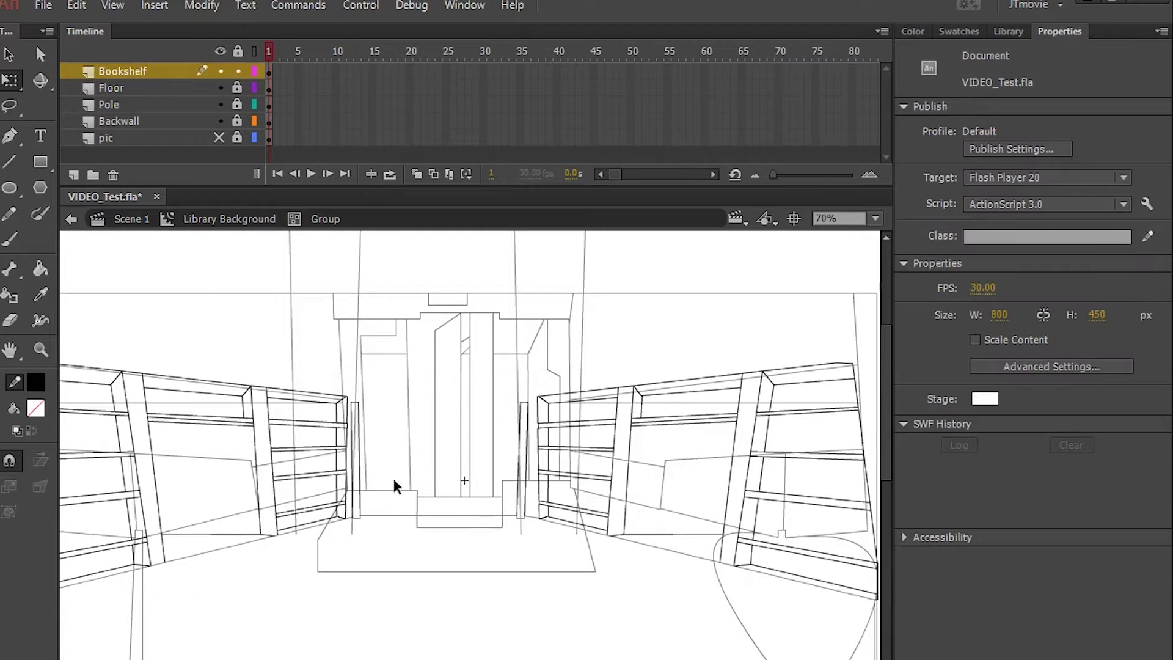
scroll(470, 445, "left", 2)
scroll(470, 445, "right", 4)
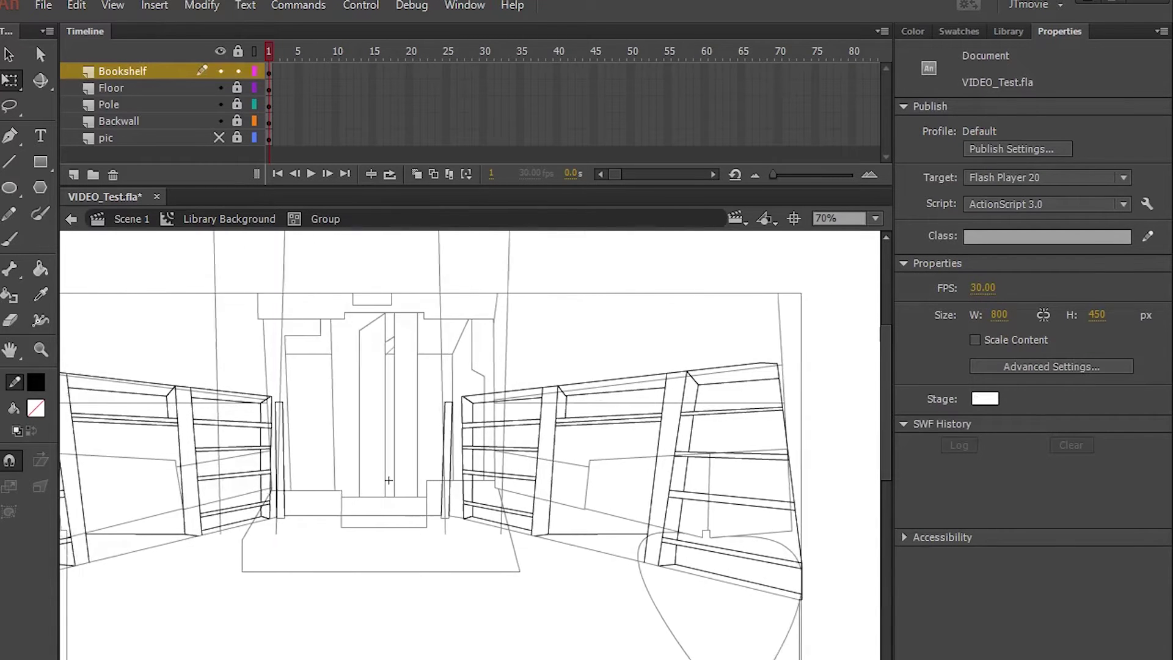
scroll(470, 445, "left", 3)
scroll(469, 445, "right", 2)
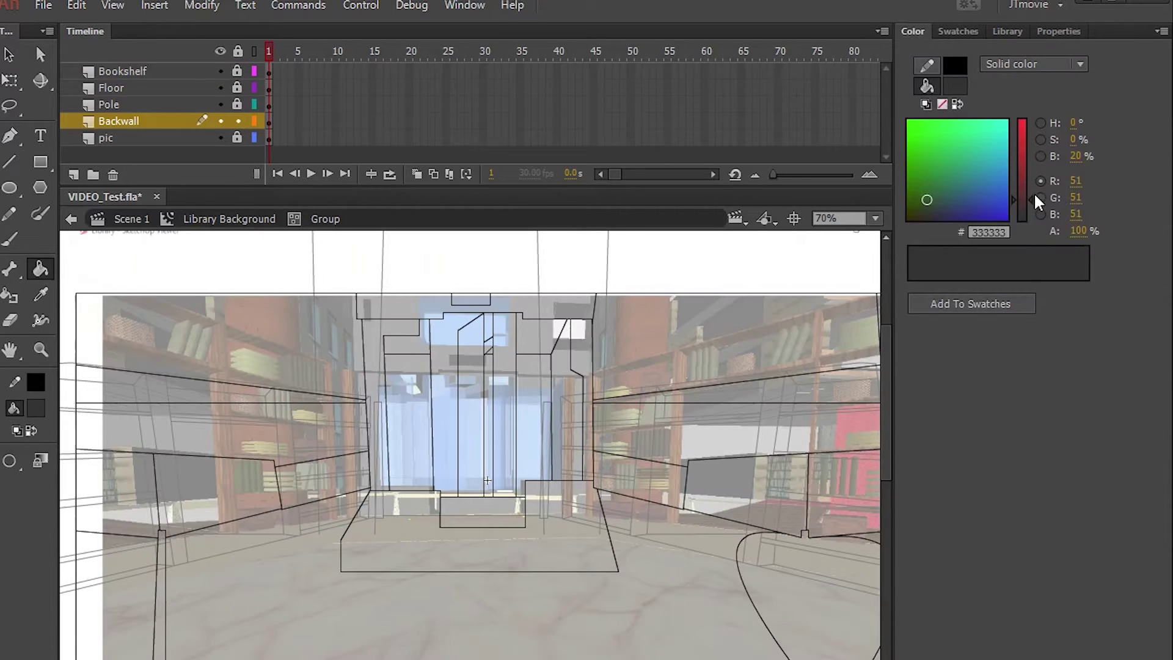
Set the fill colour to #413333 and fill the back wall sections around the window with the Paint Bucket.
left_click_drag(1032, 200, 1032, 188)
left_click(369, 357)
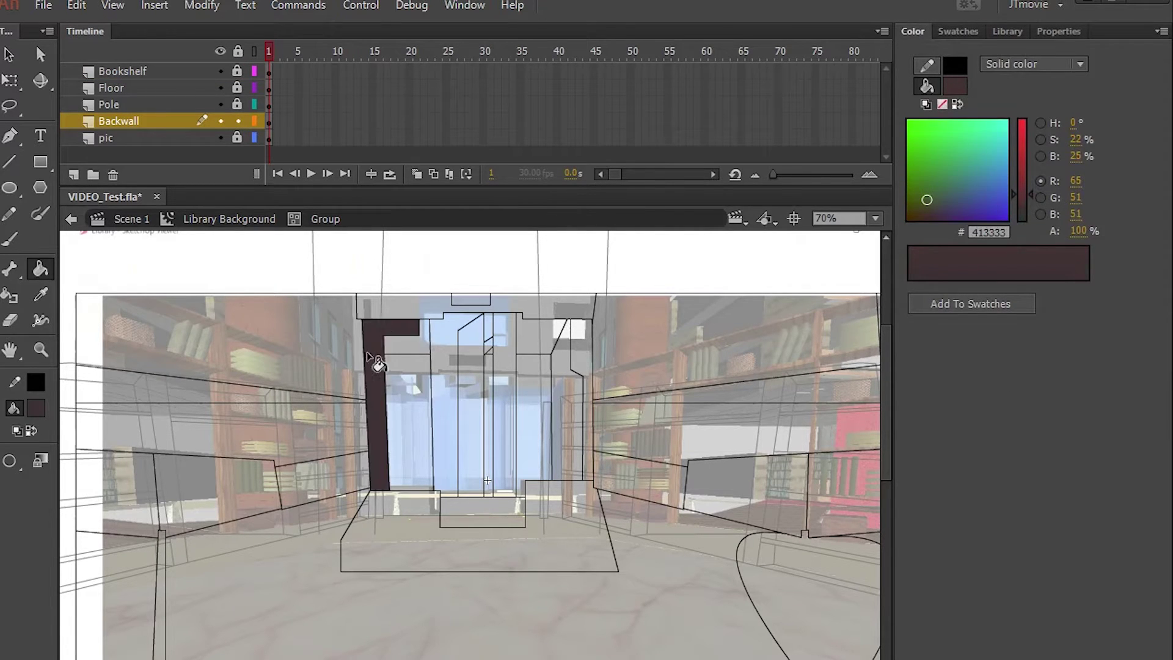
left_click(391, 308)
left_click(530, 333)
left_click(571, 351)
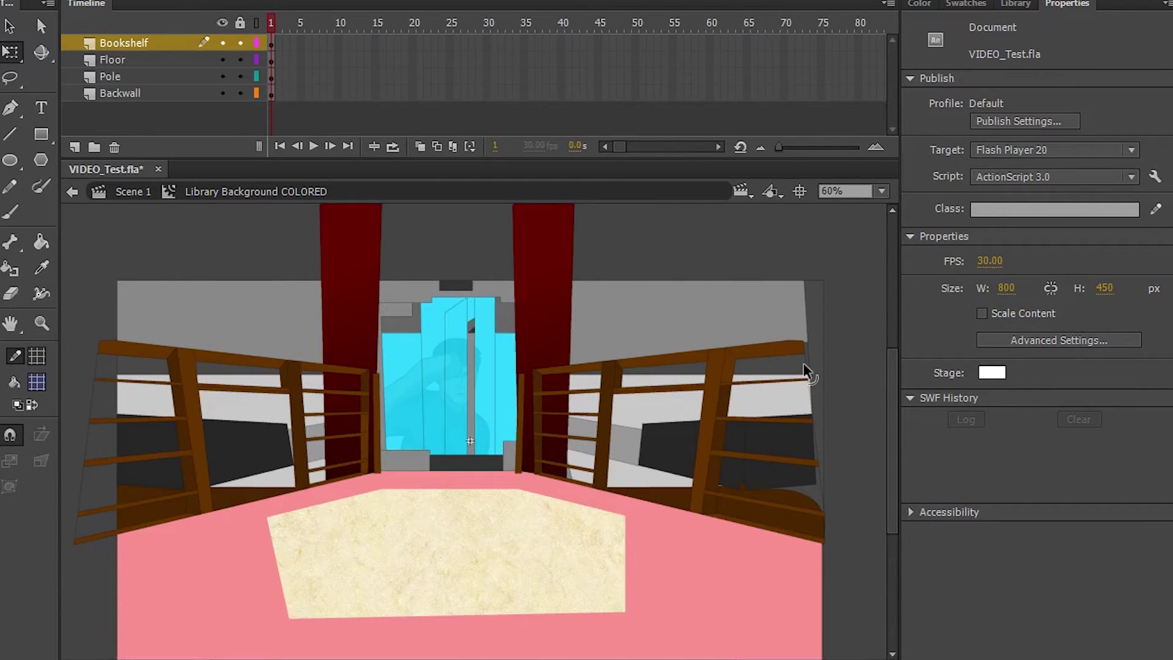
Select all artwork in the coloured library background and lower its stroke alpha until the outlines are fully transparent.
key("ctrl+a")
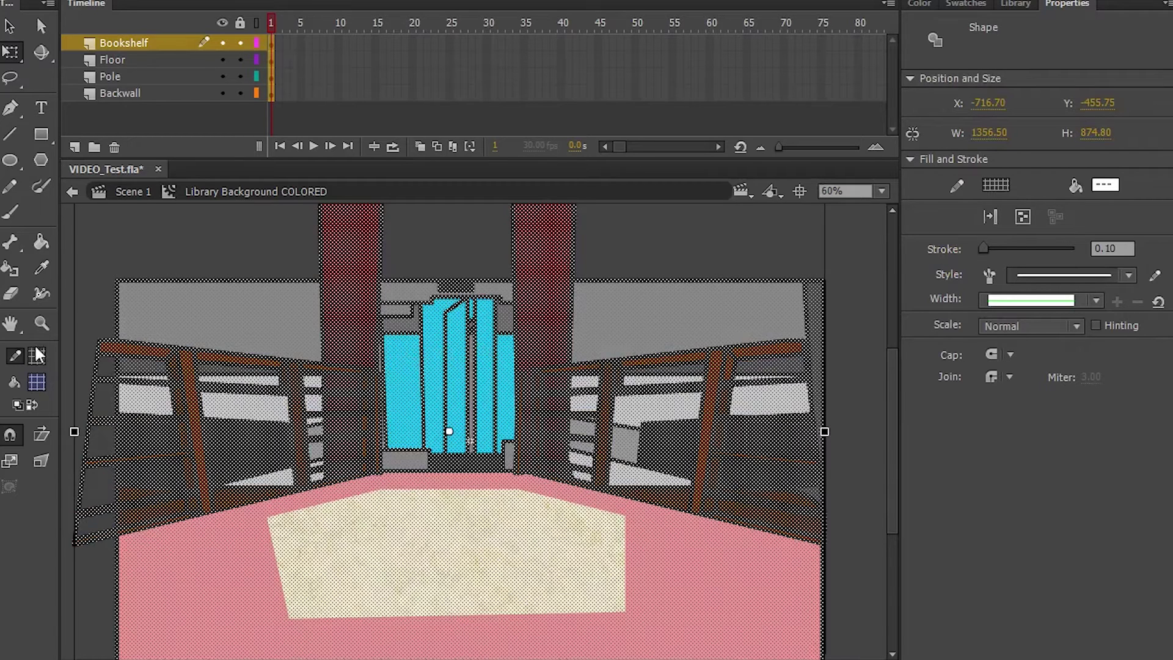
left_click(36, 382)
left_click_drag(294, 379, 240, 380)
key("Return")
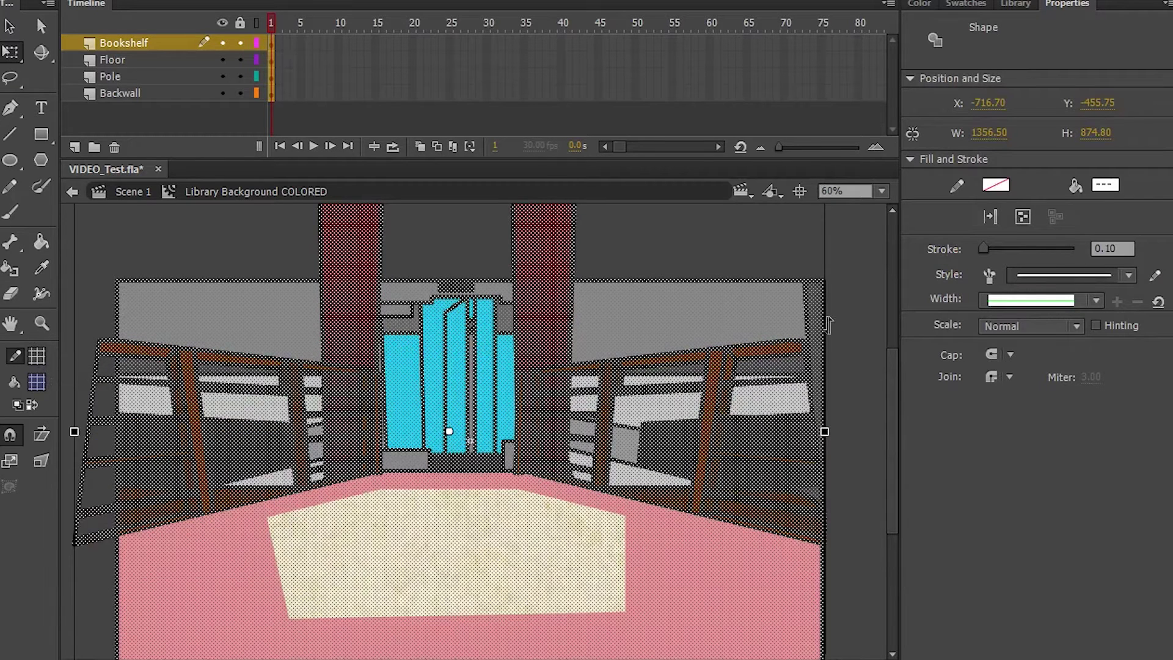
left_click(852, 318)
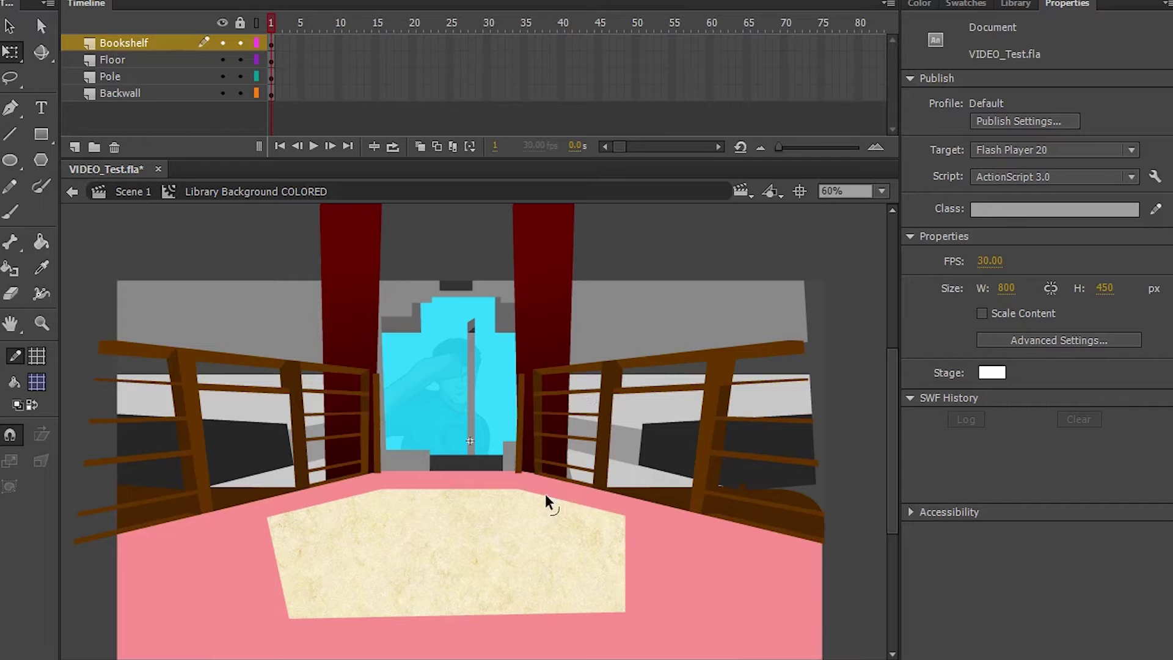
Select the whole artwork again and raise its stroke alpha to about 33%.
key("ctrl+a")
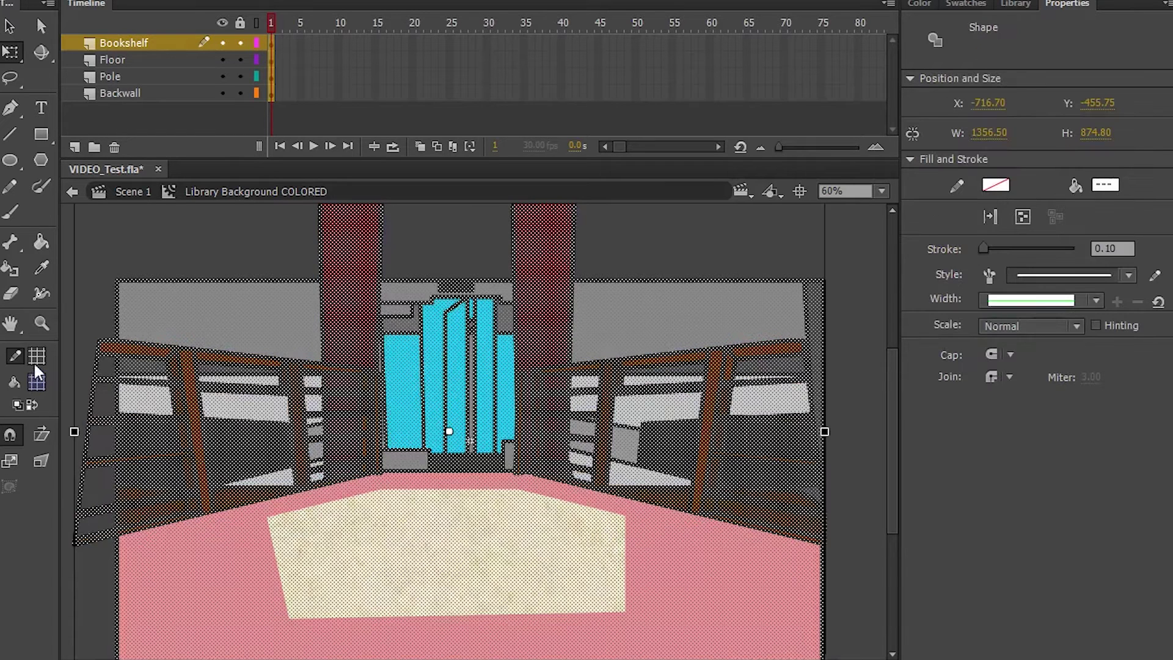
left_click(36, 356)
mouse_move(294, 380)
left_mouse_down()
mouse_move(323, 380)
mouse_move(298, 379)
left_mouse_up()
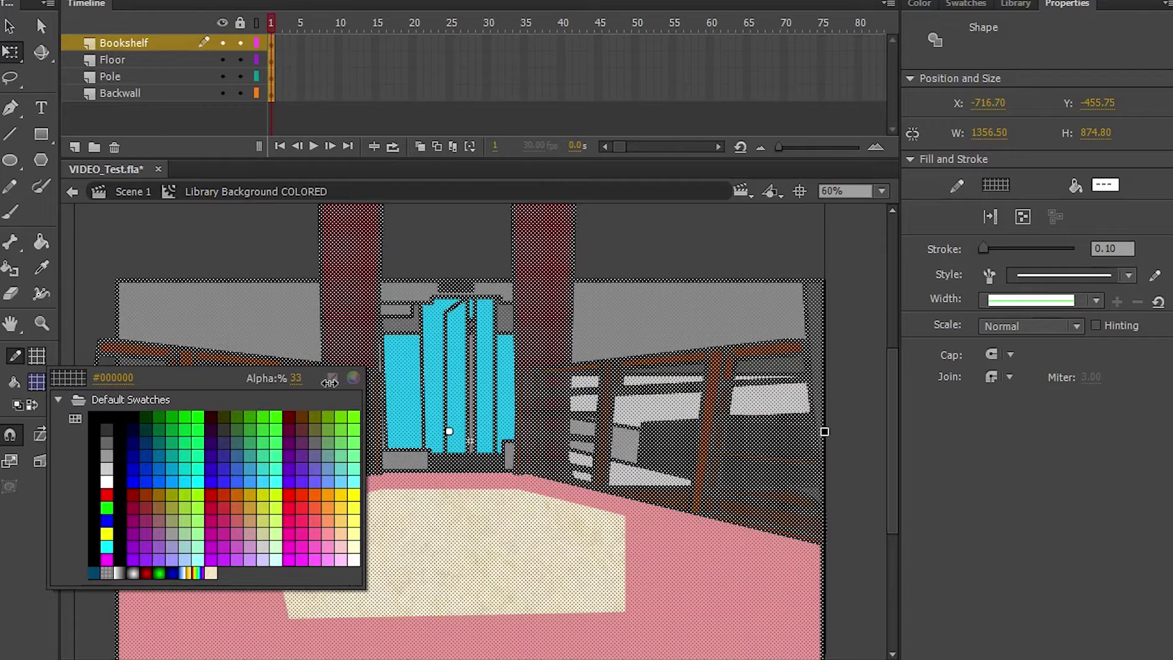
key("Return")
left_click(845, 354)
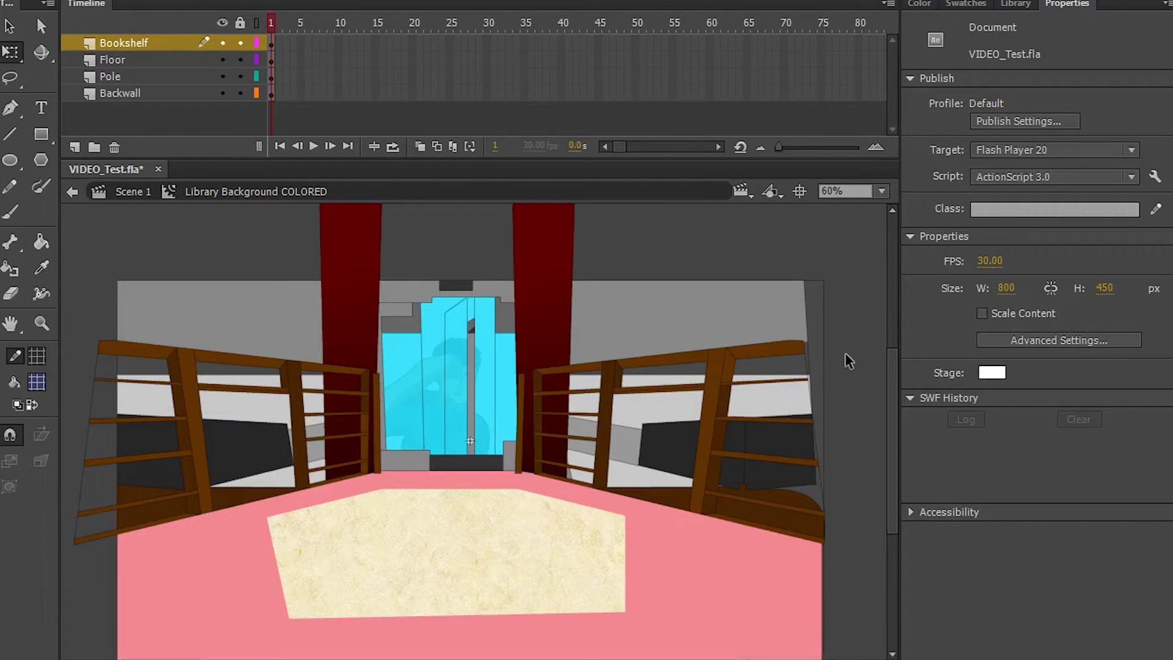
Change the default stroke colour to solid black and save the file.
left_click(36, 356)
left_click(103, 435)
scroll(887, 307, "up", 5)
left_click_drag(887, 307, 894, 523)
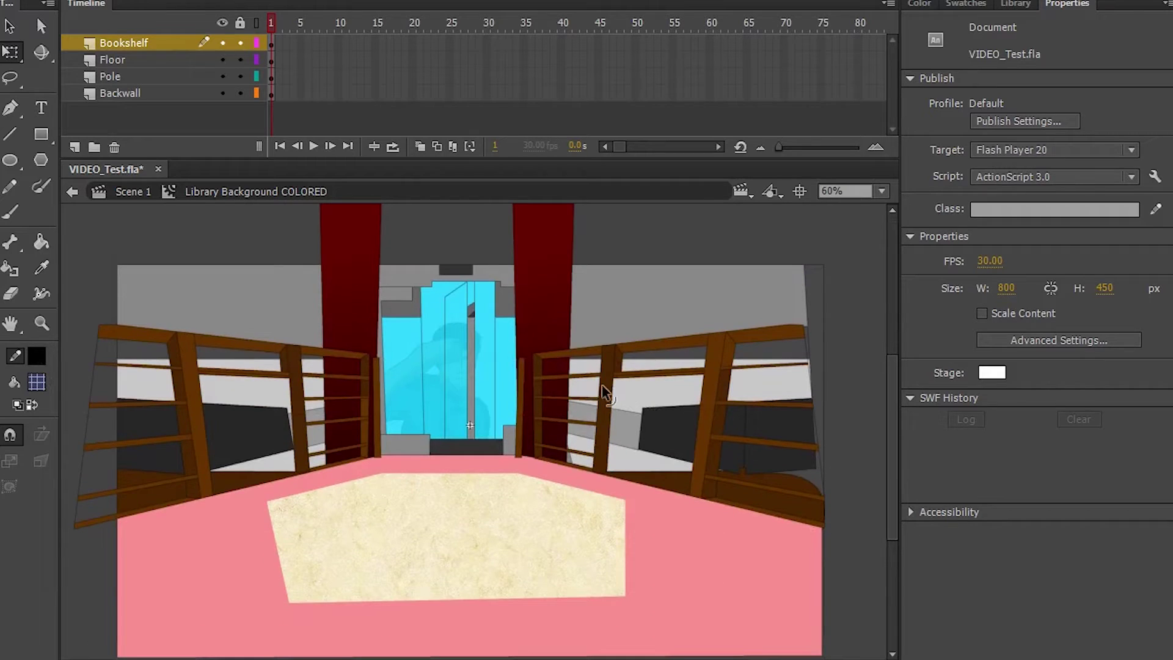
key("ctrl+s")
Try cyan and then dark grey as the stroke colour for the whole artwork.
key("ctrl+a")
left_click(37, 356)
left_click(403, 366)
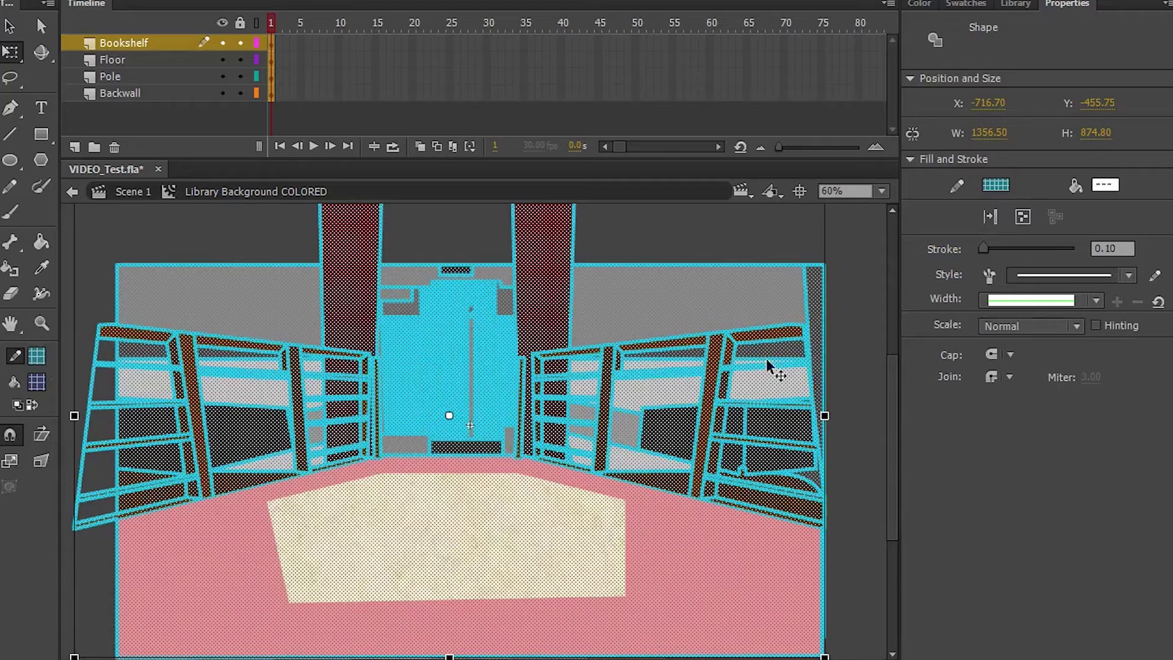
left_click(38, 360)
left_click(109, 426)
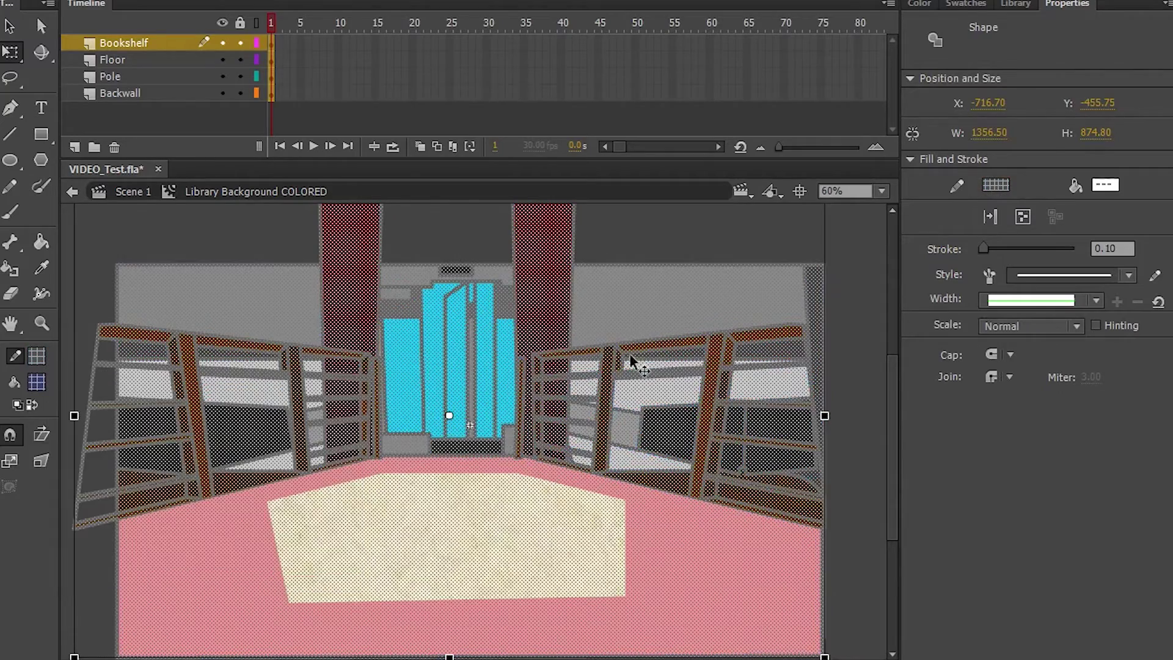
left_click(840, 352)
Select the whole artwork and set its outlines to black with 30% alpha.
key("ctrl+a")
left_click(36, 356)
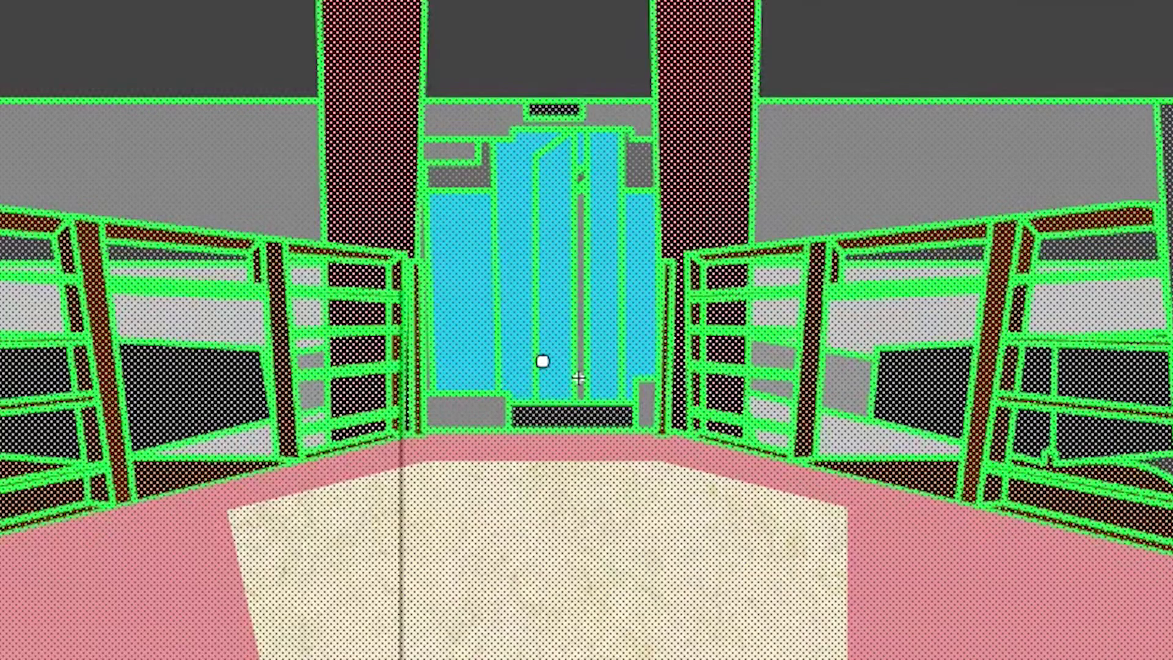
left_click(49, 256)
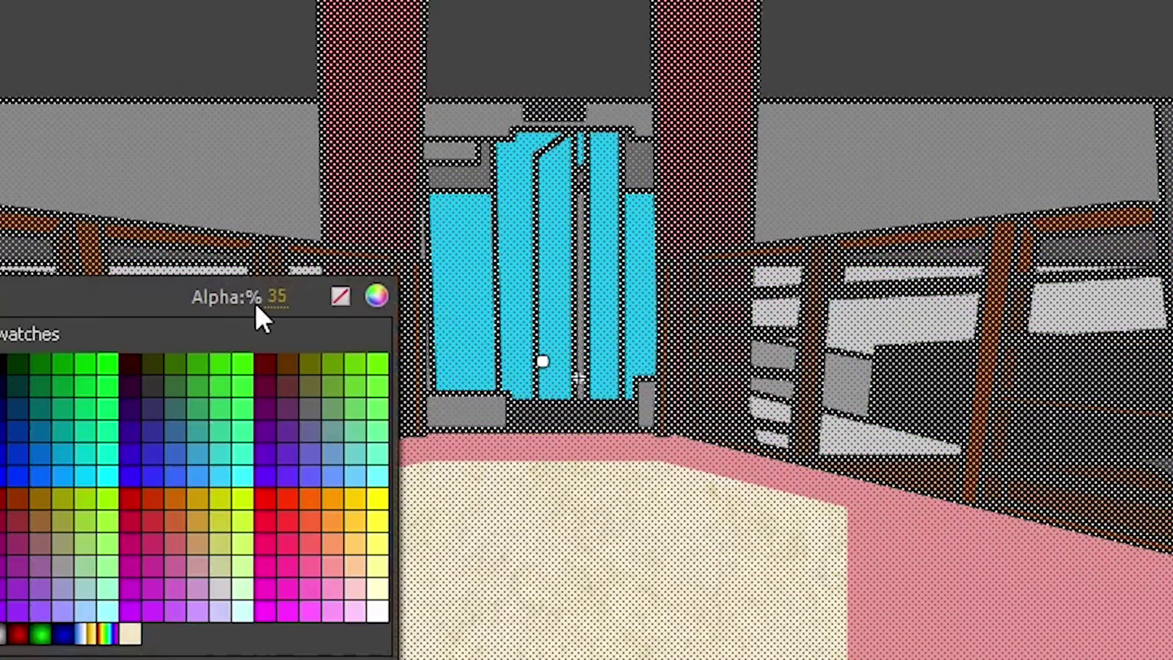
left_click(278, 298)
type("30")
key("Return")
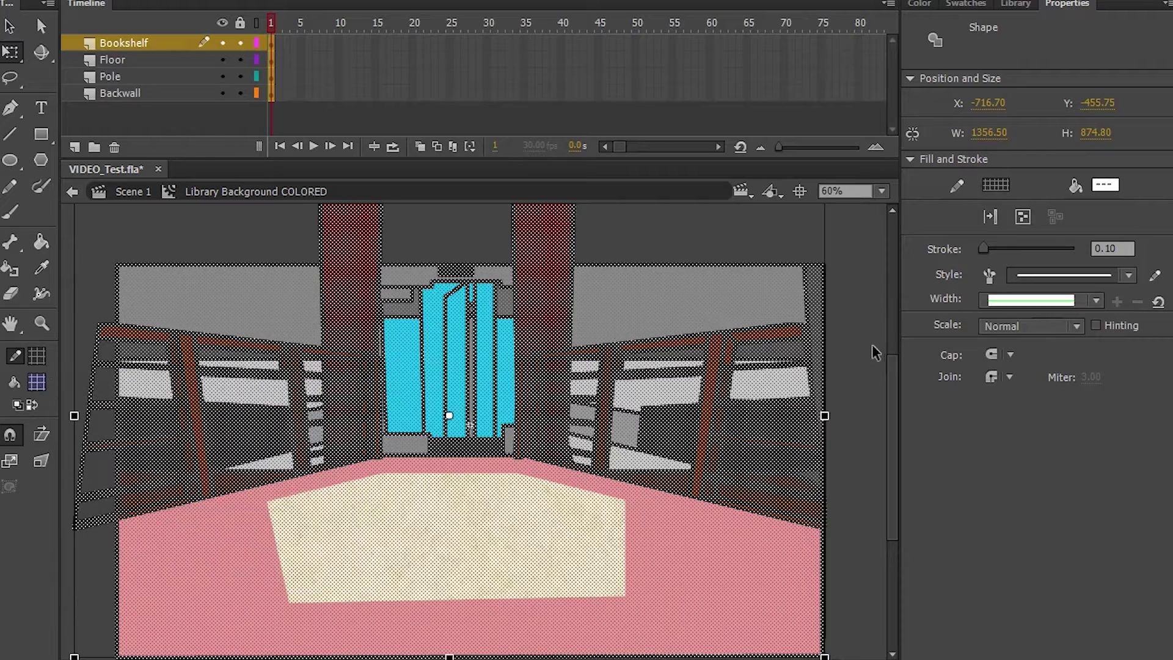
left_click(871, 353)
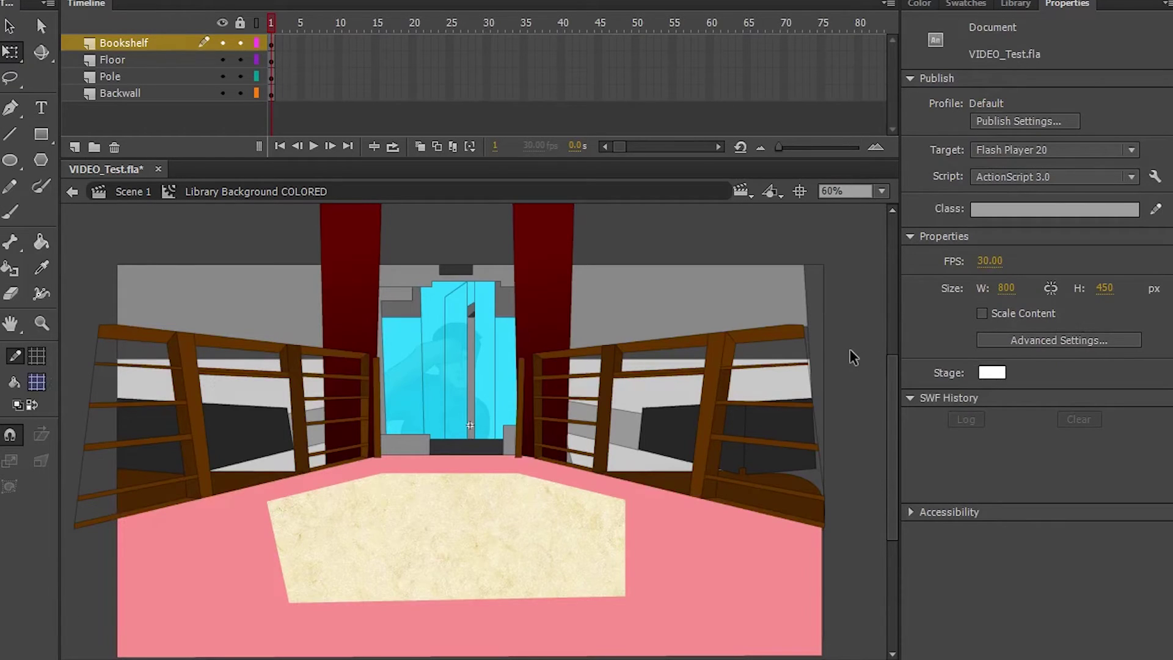
key("ctrl+a")
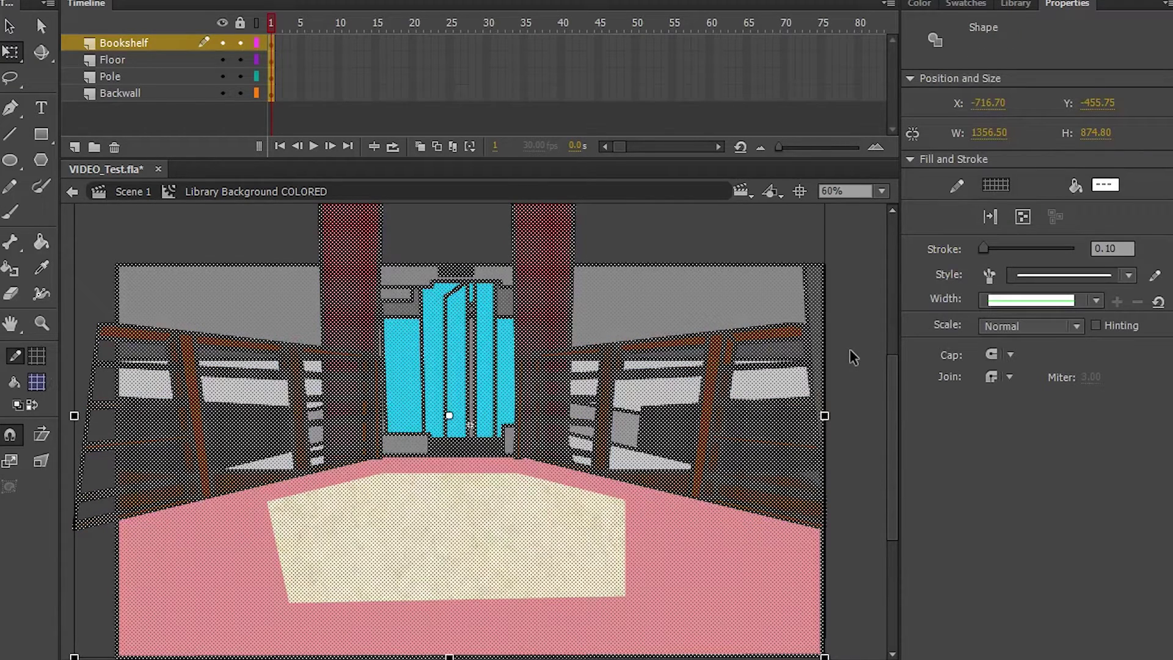
Lock all existing layers and add a new layer named Light above Bookshelf.
left_click(561, 340)
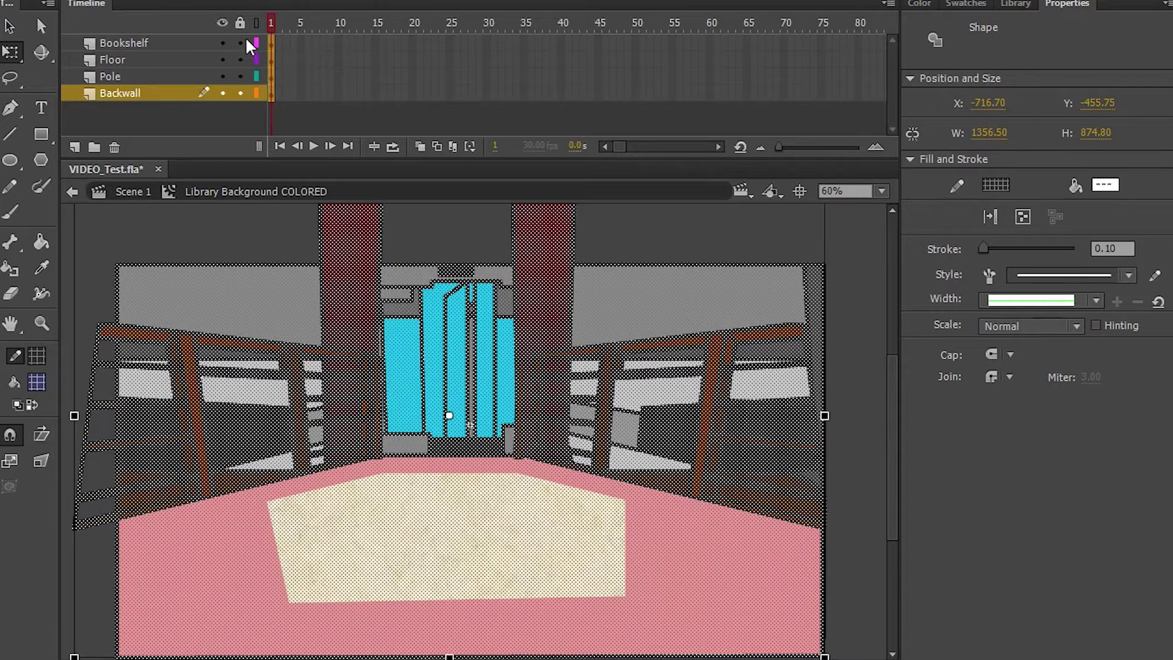
left_click(240, 23)
left_click(166, 42)
left_click(74, 146)
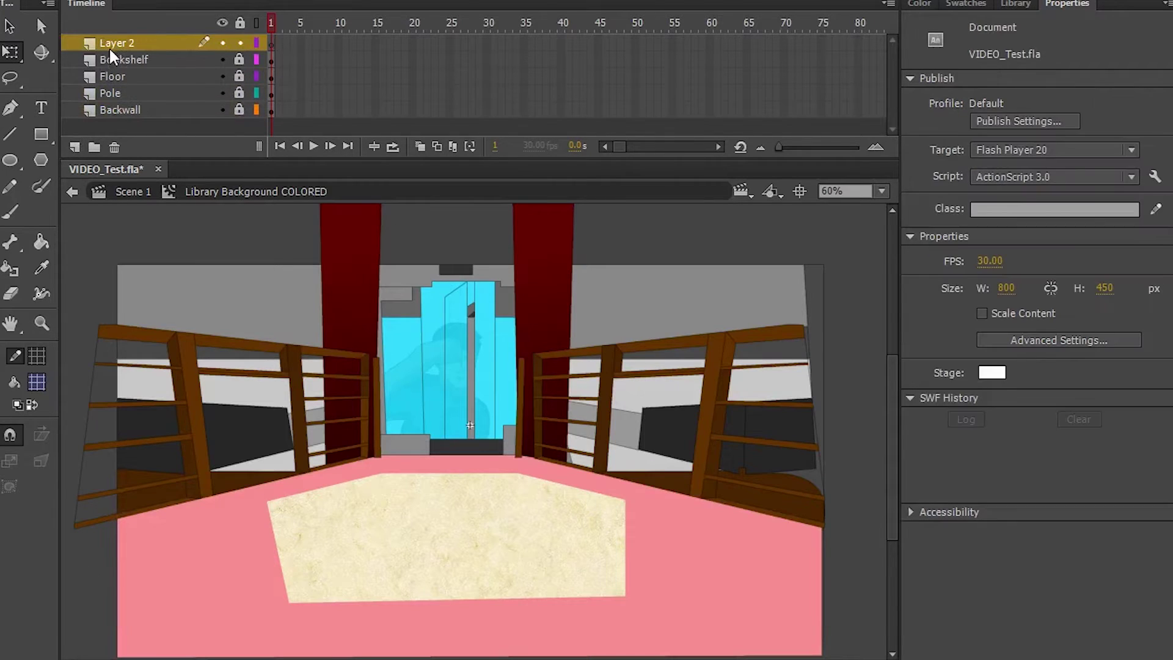
double_click(110, 44)
type("Light")
key("Return")
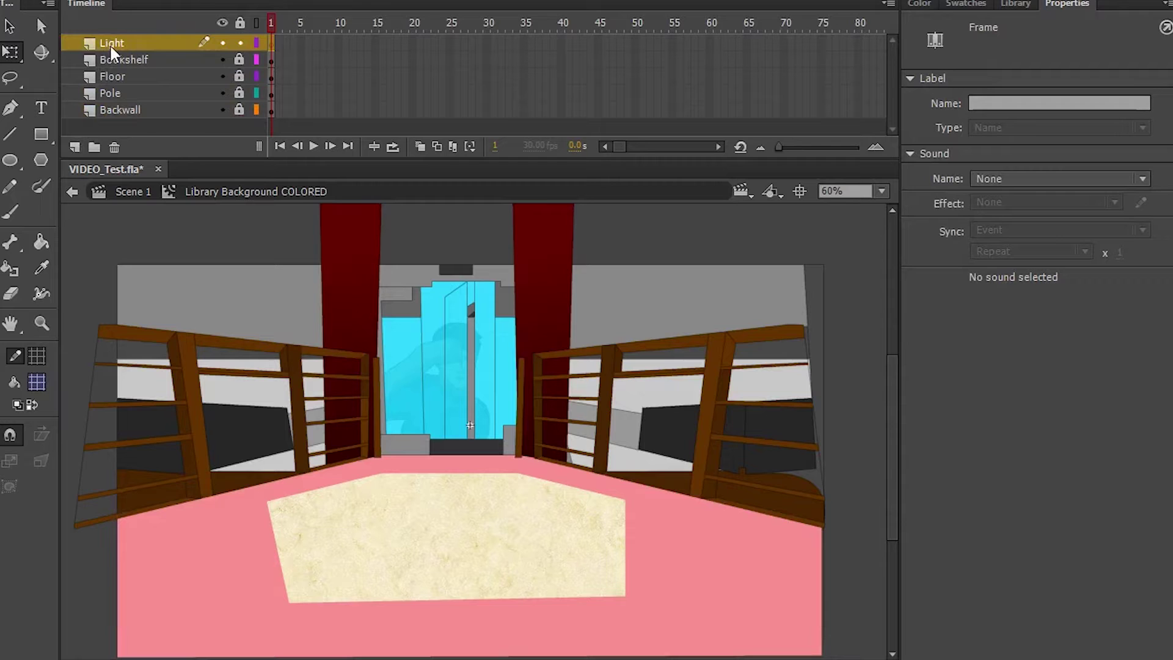
Paste the copied artwork in place on the Light layer, hide the other layers and select the pasted artwork.
right_click(796, 236)
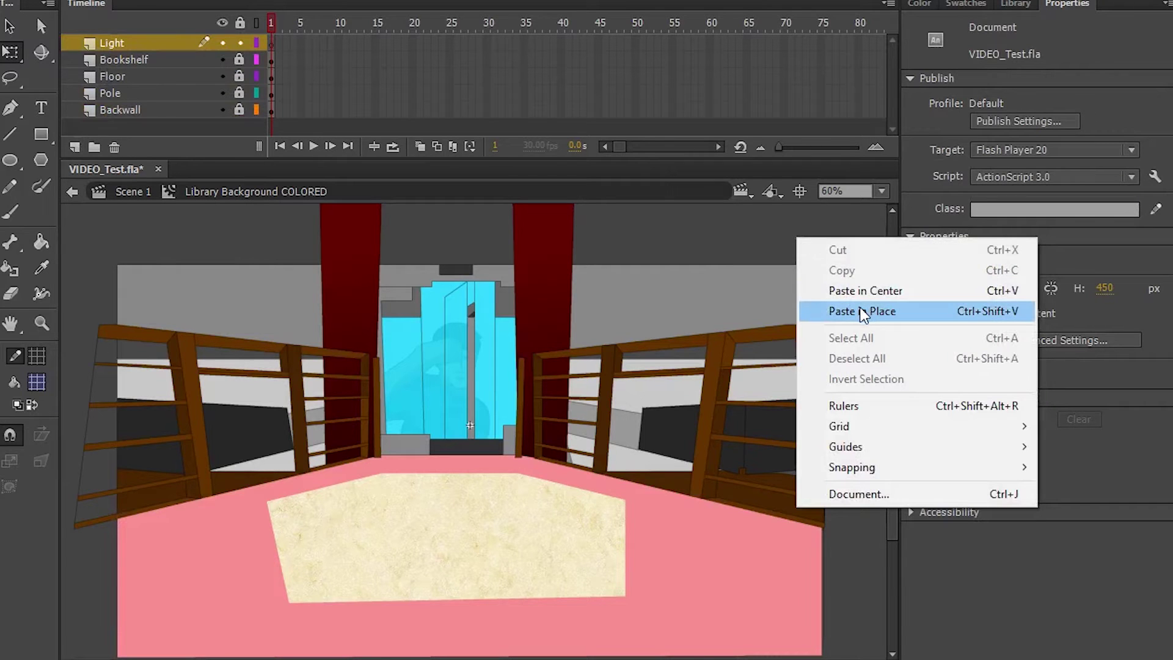
left_click(861, 311)
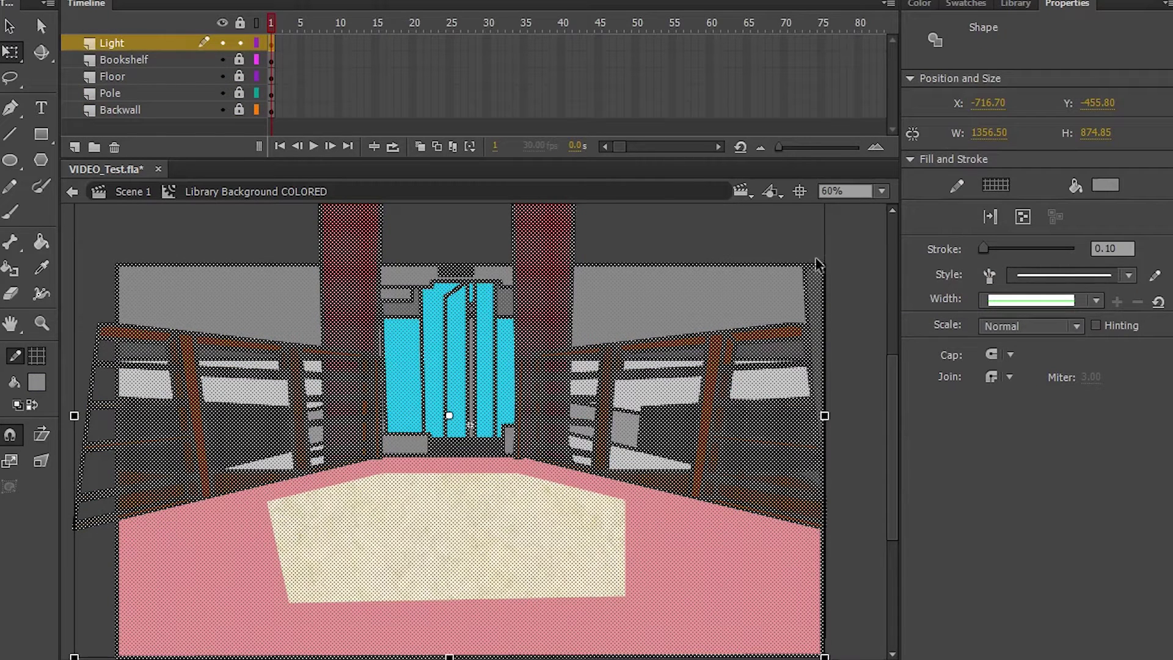
left_click(841, 255)
left_click(223, 22)
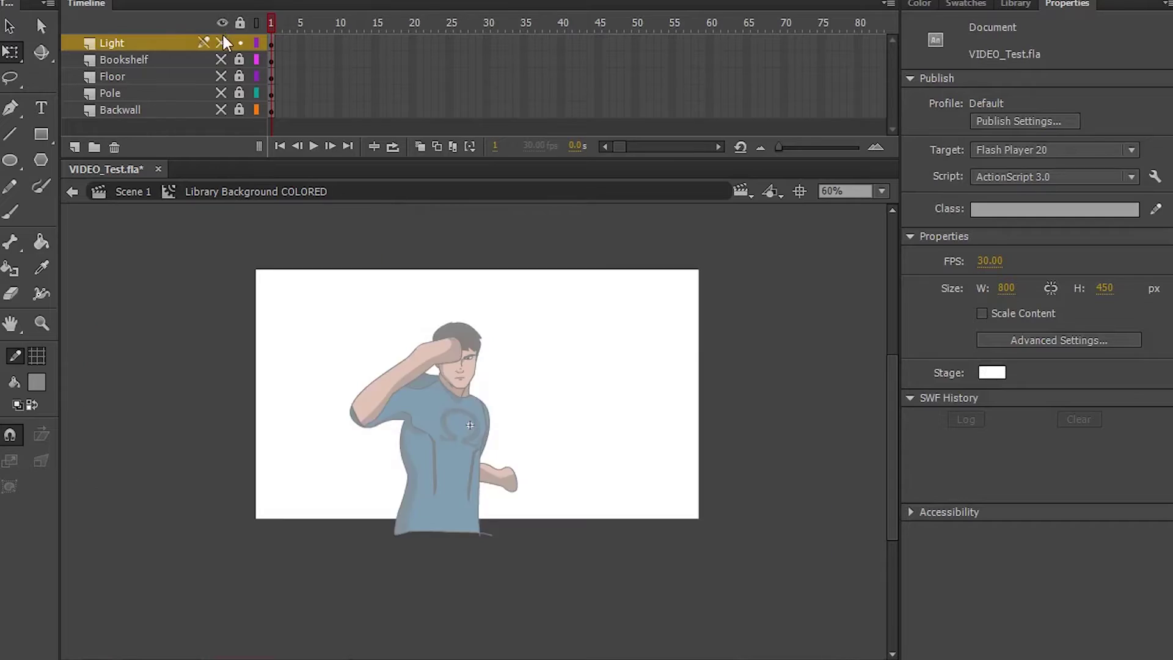
left_click(223, 40)
left_click(166, 41)
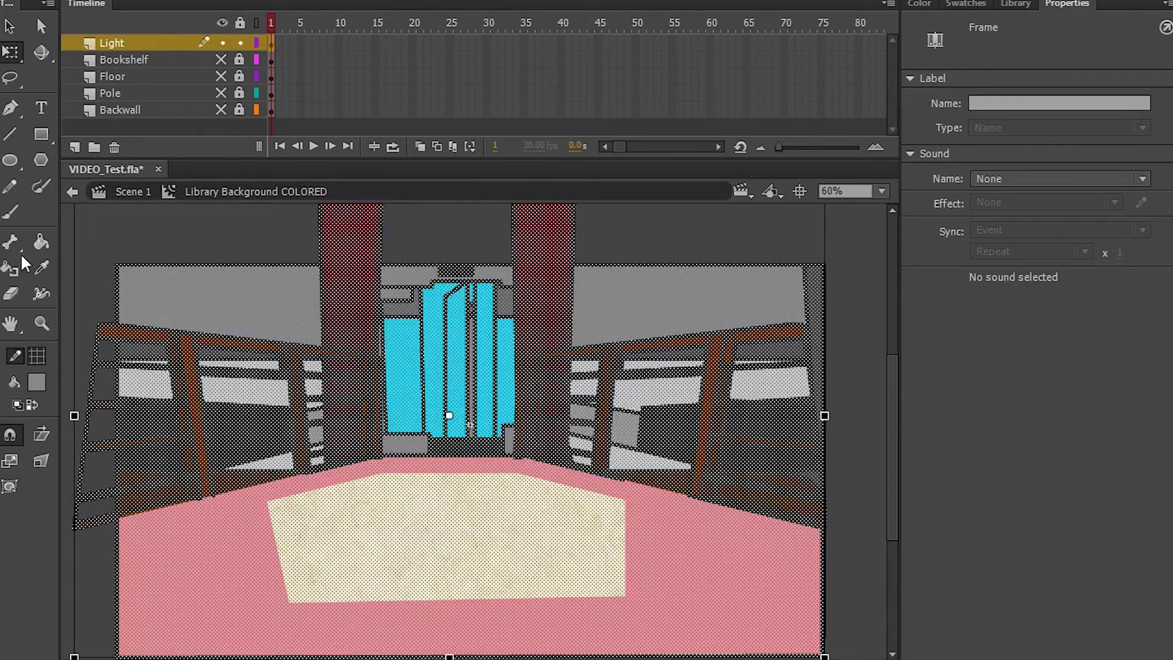
Recolour the pasted artwork's outlines blue and remove its fill, leaving only the line work on the Light layer.
left_click(37, 355)
left_click(106, 522)
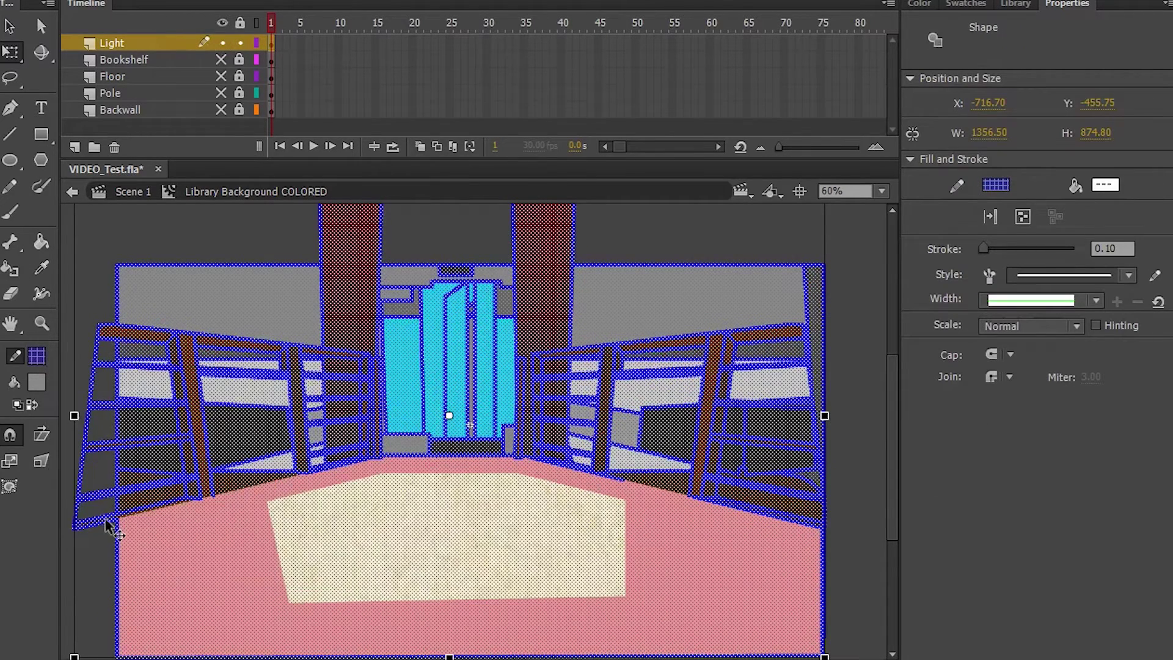
left_click(37, 382)
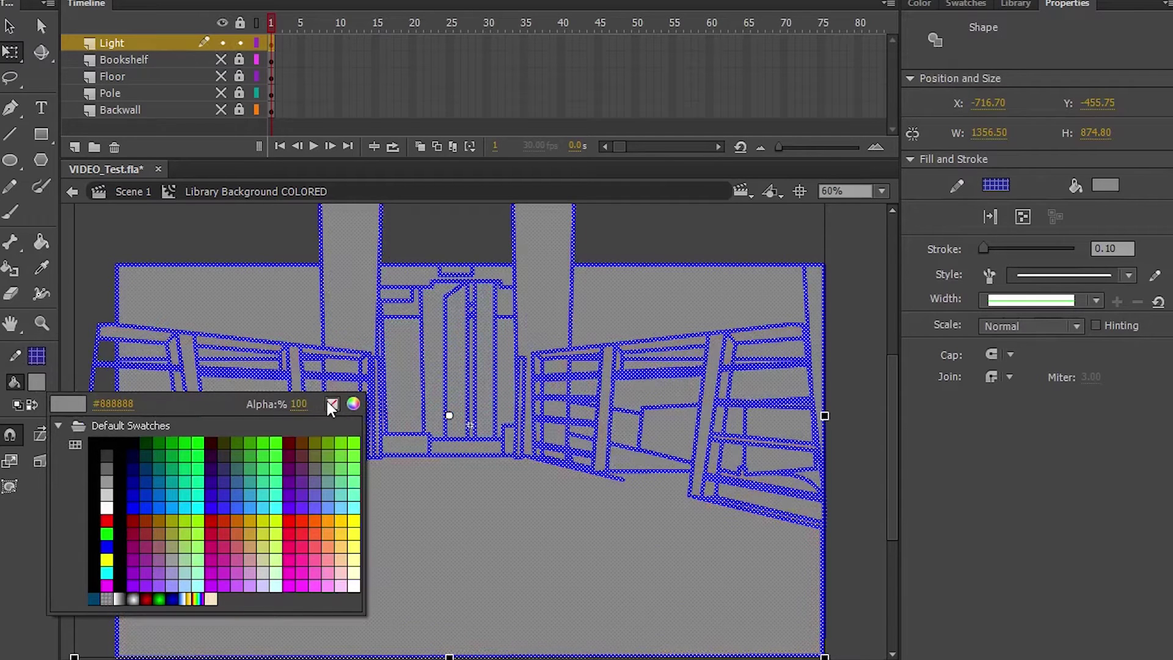
left_click(332, 404)
left_click(853, 383)
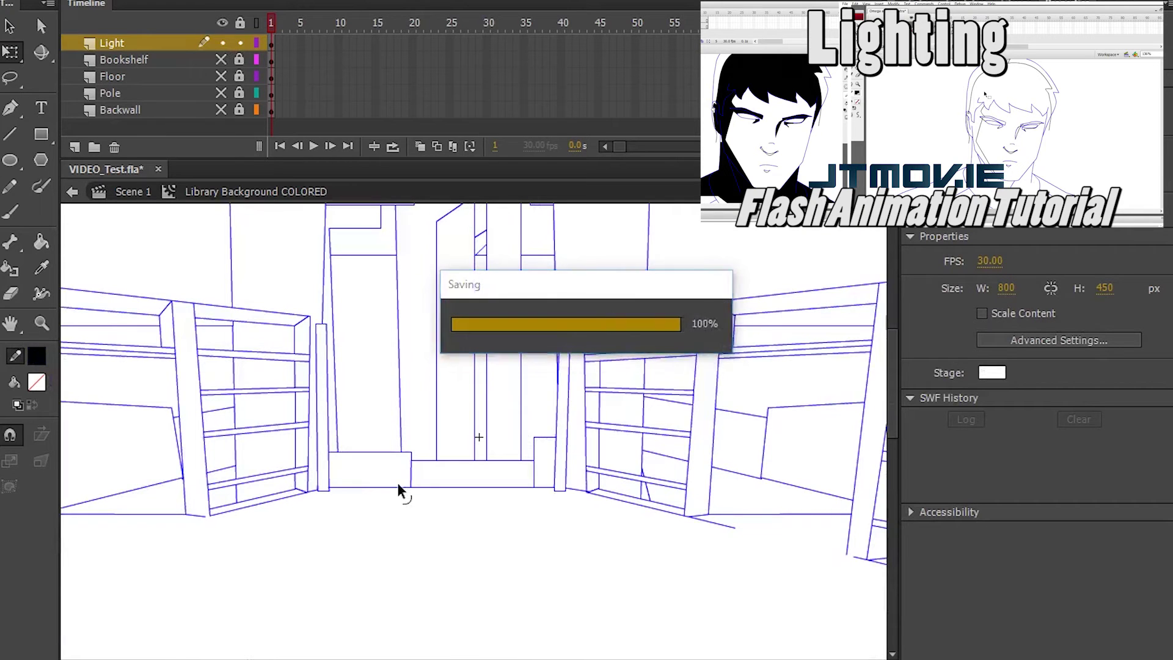
Fill the inner side face of the near post on the left bookshelf with black using the Paint Bucket.
left_click_drag(478, 437, 795, 437)
left_click(11, 134)
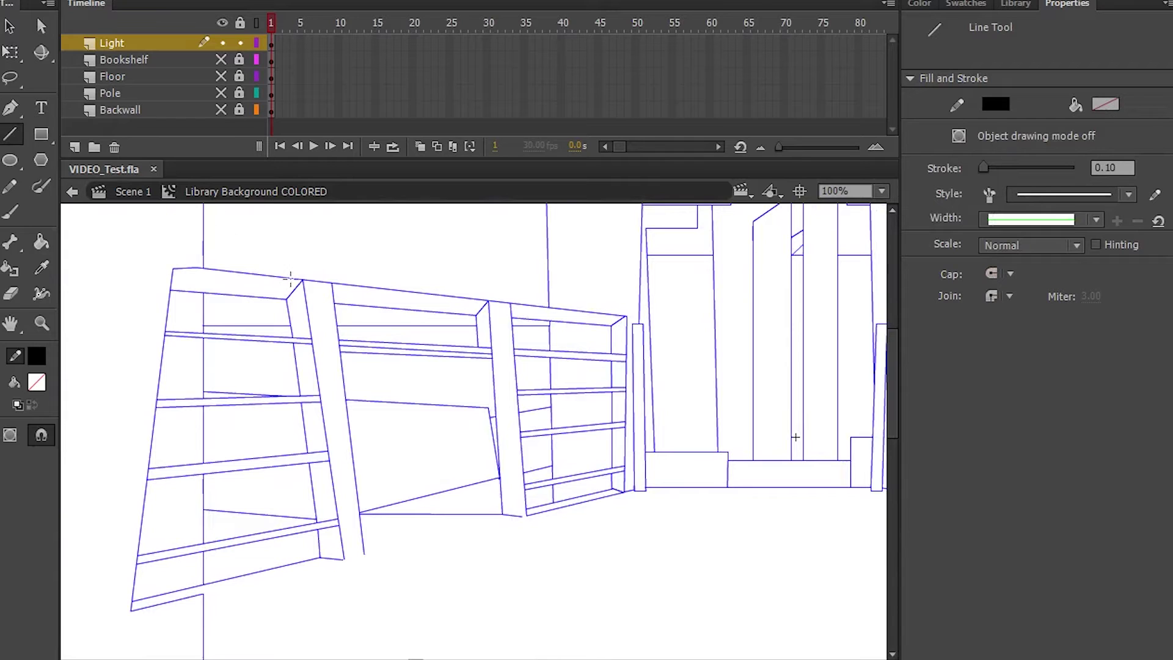
left_click(36, 382)
left_click(57, 430)
key("k")
left_click(299, 309)
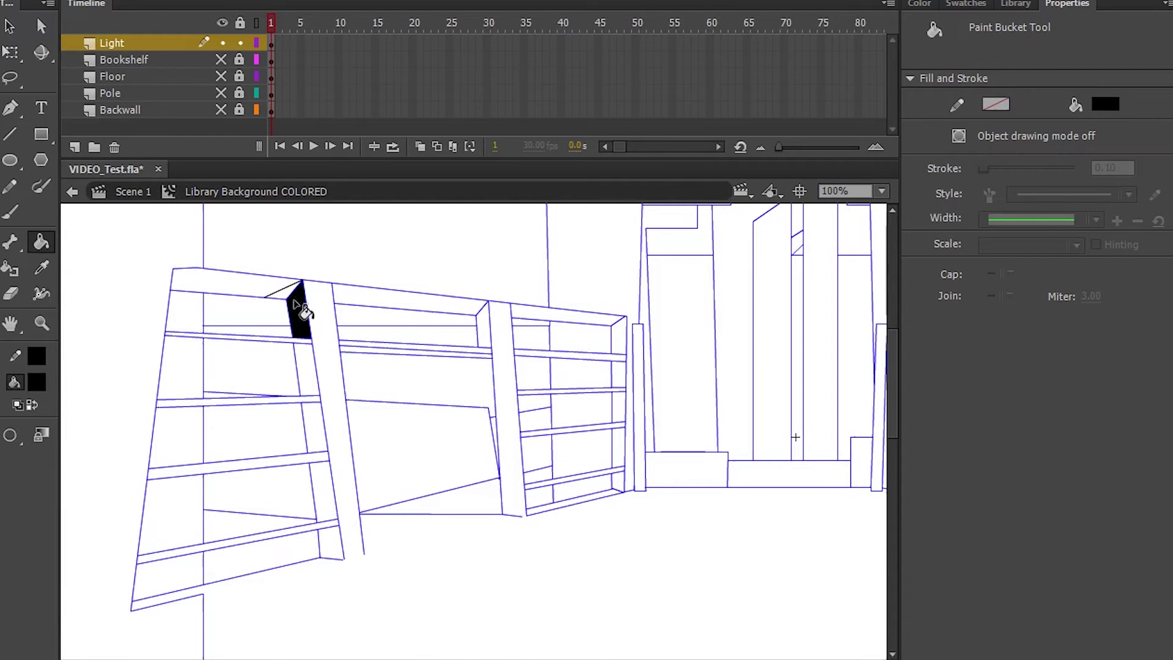
left_click(305, 367)
left_click(313, 428)
left_click(322, 488)
left_click(330, 541)
Draw a dividing line down each thin post beside the doorway and fill their shaded sides black.
left_click_drag(547, 363, 268, 364)
key("n")
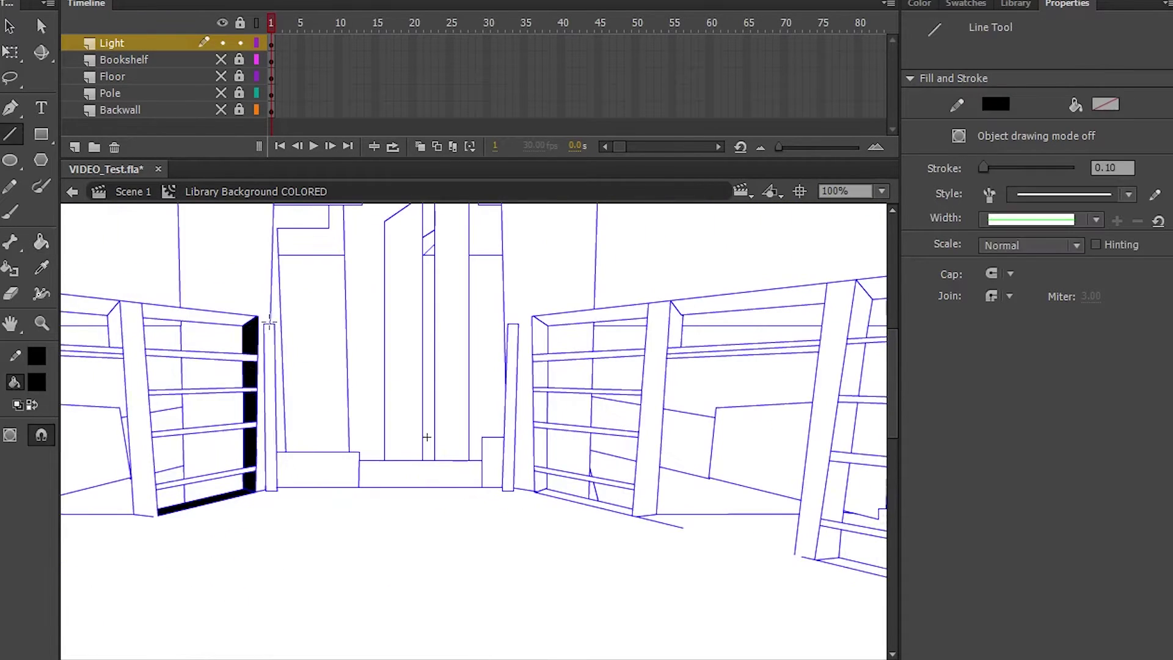
left_click_drag(270, 324, 270, 507)
key("k")
left_click(274, 487)
key("n")
left_click_drag(518, 325, 507, 474)
key("ctrl+z")
left_click_drag(518, 326, 504, 516)
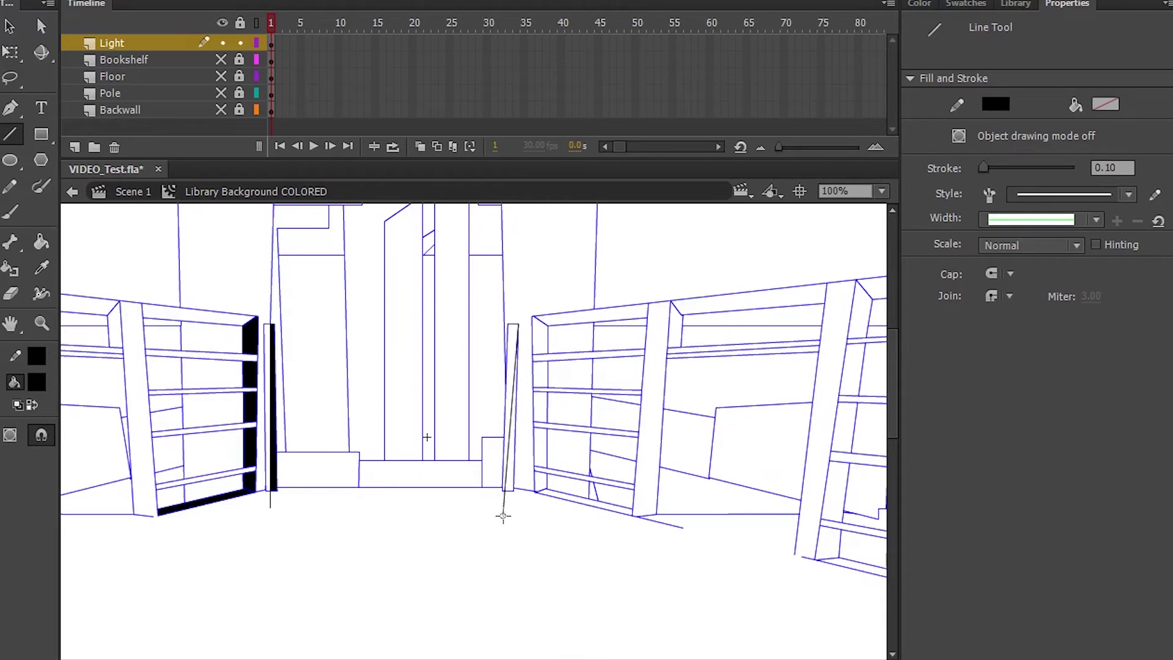
key("k")
left_click(512, 361)
left_click_drag(544, 361, 545, 497)
Draw shadow dividing lines on the two tall poles and fill their shaded sides black.
key("n")
mouse_move(204, 445)
left_mouse_down()
mouse_move(218, 261)
mouse_move(498, 212)
left_mouse_up()
scroll(322, 252, "up", 3)
key("n")
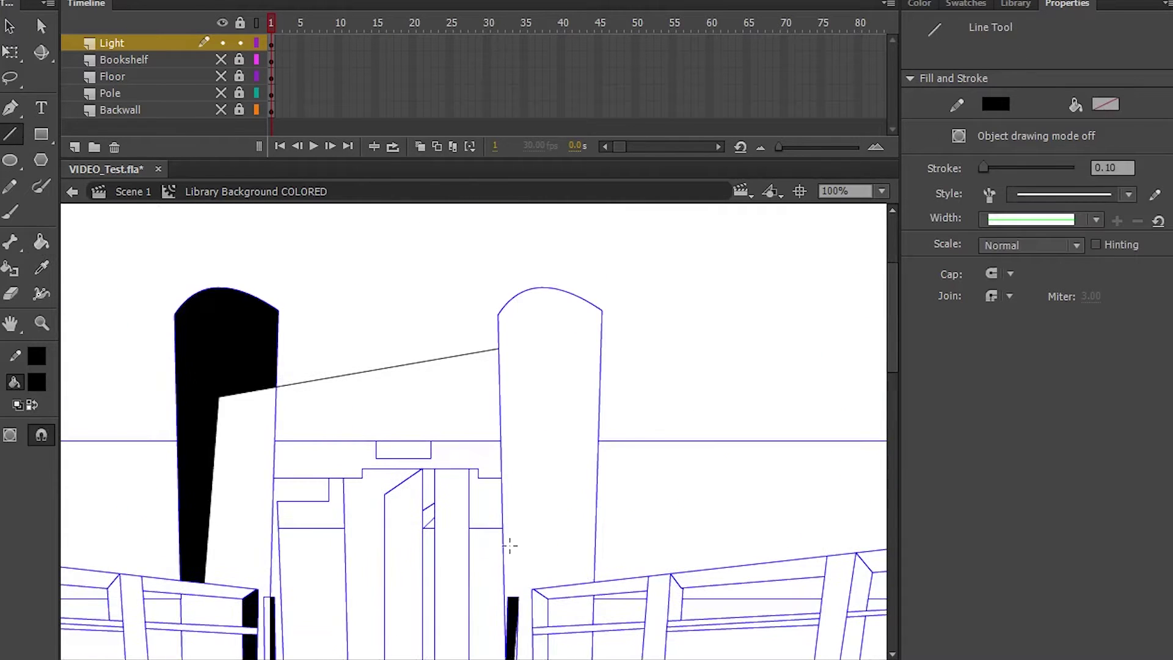
left_click_drag(518, 595, 519, 359)
left_click_drag(519, 359, 601, 322)
key("k")
left_click(592, 315)
Fill the shaded post faces and rail undersides of the right bookshelf black.
scroll(592, 315, "down", 3)
left_click(202, 451)
left_click(651, 550)
left_click(848, 563)
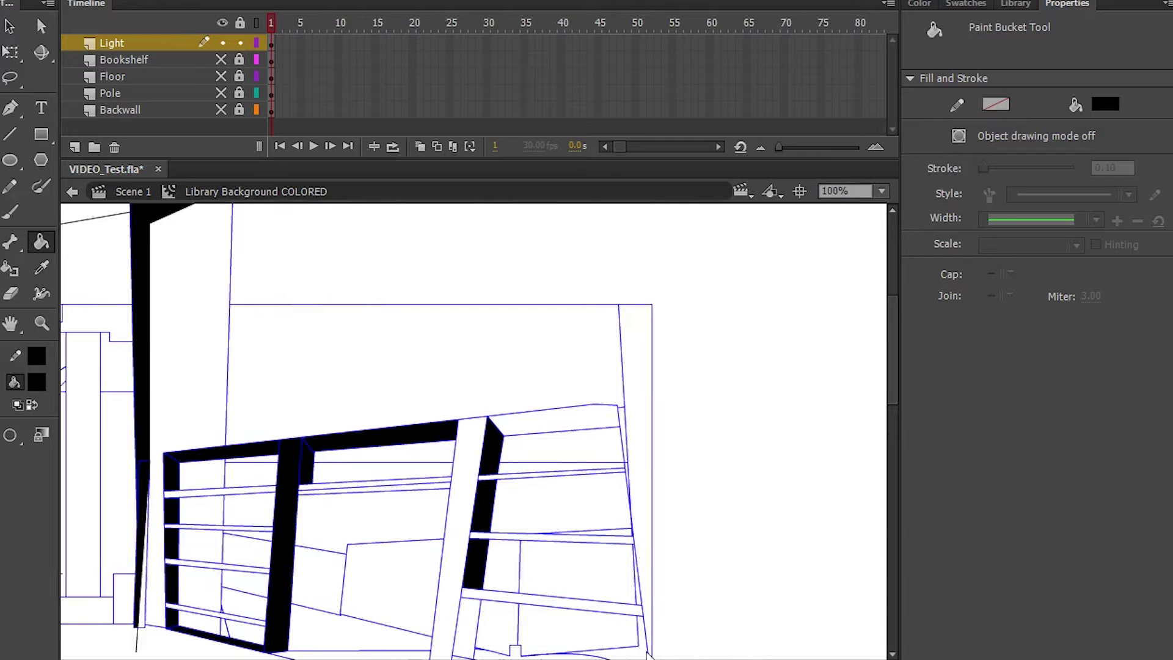
Draw the floor shadow's edge in front of the bookshelves and doorway, and extend its ends past the floor's sides.
left_click_drag(342, 483, 742, 345)
key("n")
mouse_move(63, 541)
left_mouse_down()
mouse_move(405, 385)
mouse_move(721, 385)
left_mouse_up()
left_click_drag(721, 385, 886, 431)
key("k")
left_click(9, 26)
left_click_drag(428, 658, 339, 658)
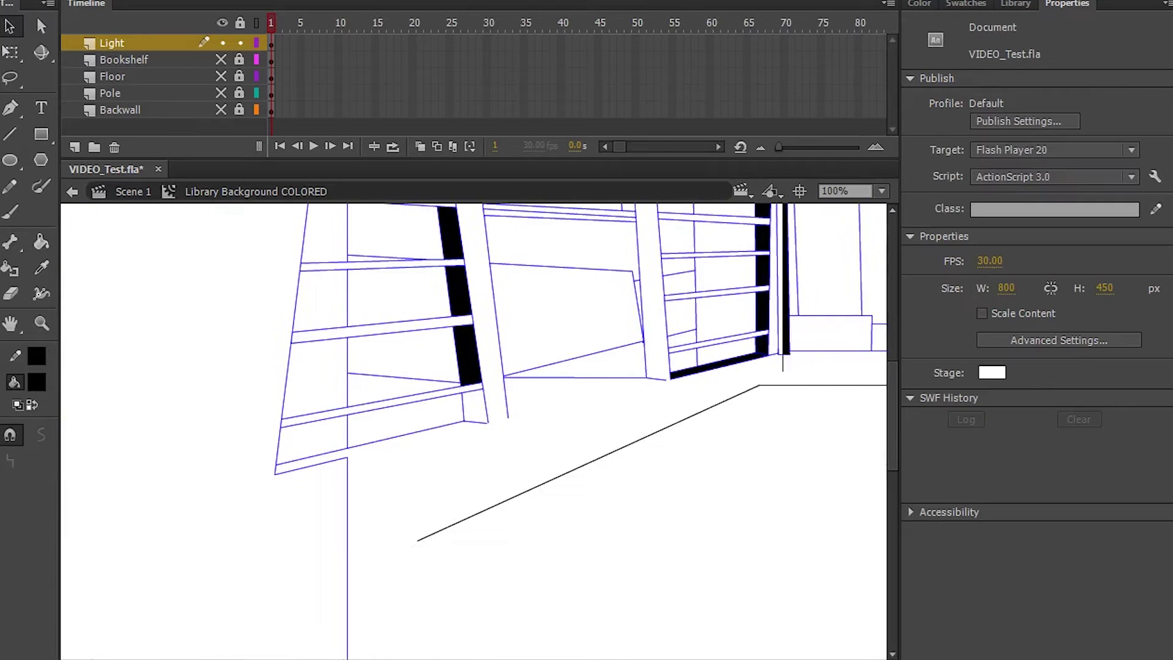
left_click_drag(419, 542, 300, 566)
left_click_drag(339, 658, 542, 658)
left_click_drag(644, 492, 744, 508)
left_click_drag(542, 658, 352, 658)
Close the gap under the left bookshelf with a line and fill the floor shadow strip black.
left_click(11, 136)
left_click_drag(438, 422, 615, 380)
key("k")
left_click(501, 440)
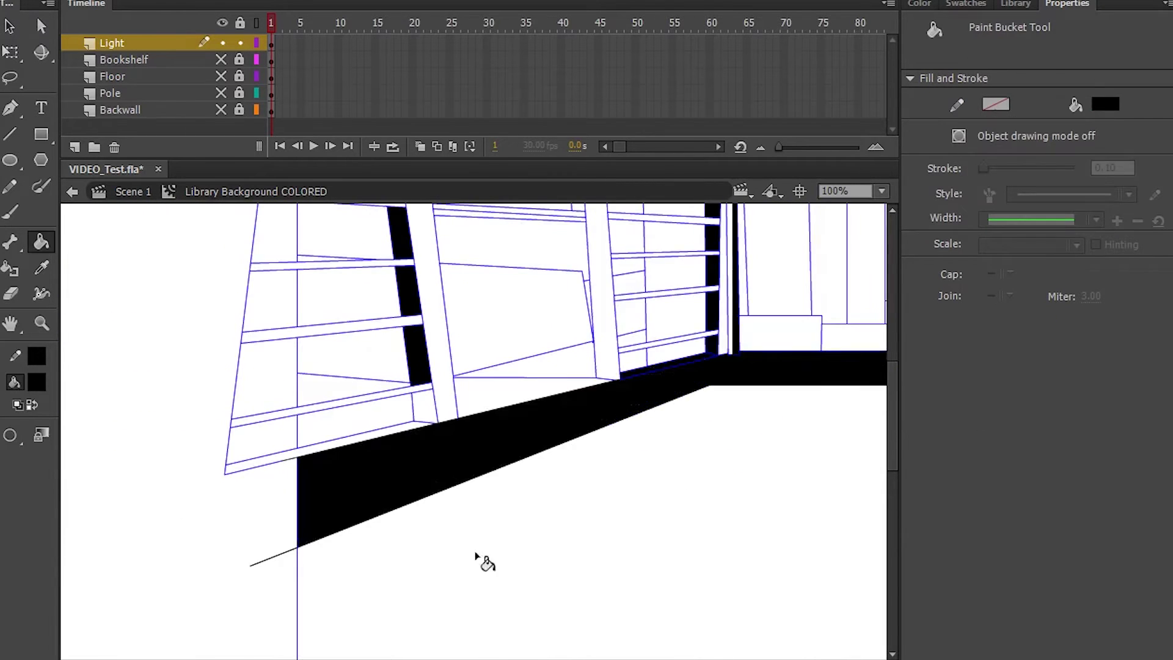
Close the remaining open outlines with lines and fill the other shadow areas of the background black.
key("n")
left_click_drag(511, 385, 890, 613)
scroll(487, 490, "up", 6)
left_click(367, 339)
left_click(366, 346)
key("n")
left_click_drag(354, 624, 367, 603)
left_click_drag(367, 603, 566, 611)
key("k")
left_click(549, 616)
Set the black shadow fill to 40% alpha and show all layers again.
left_click_drag(283, 507, 542, 507)
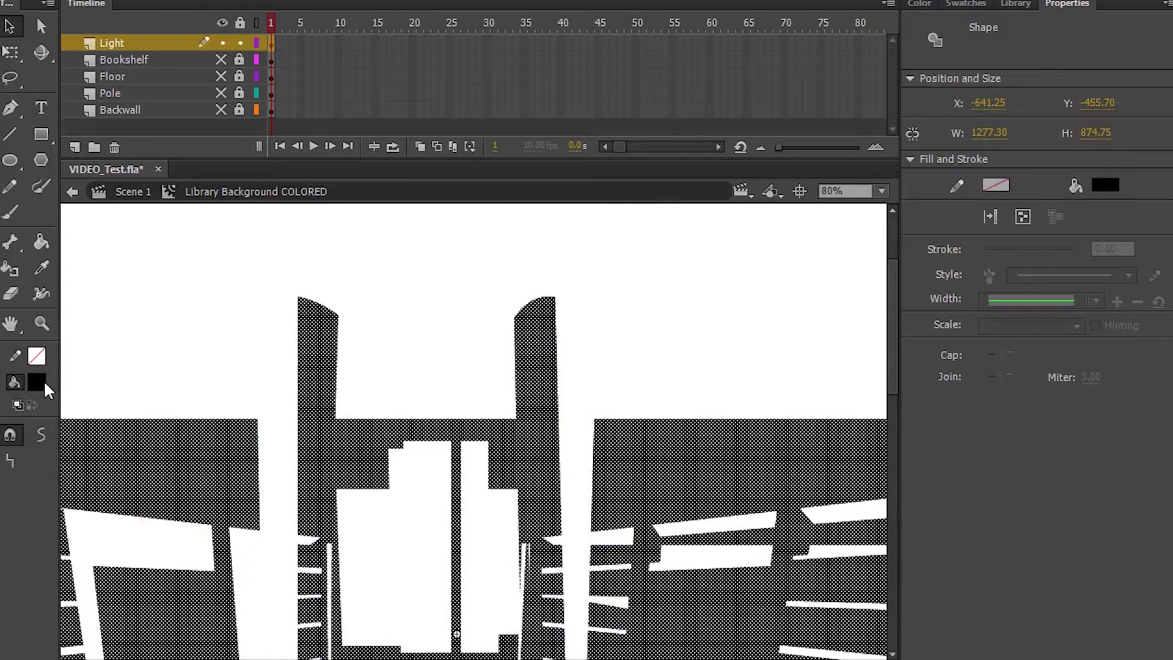
left_click(44, 385)
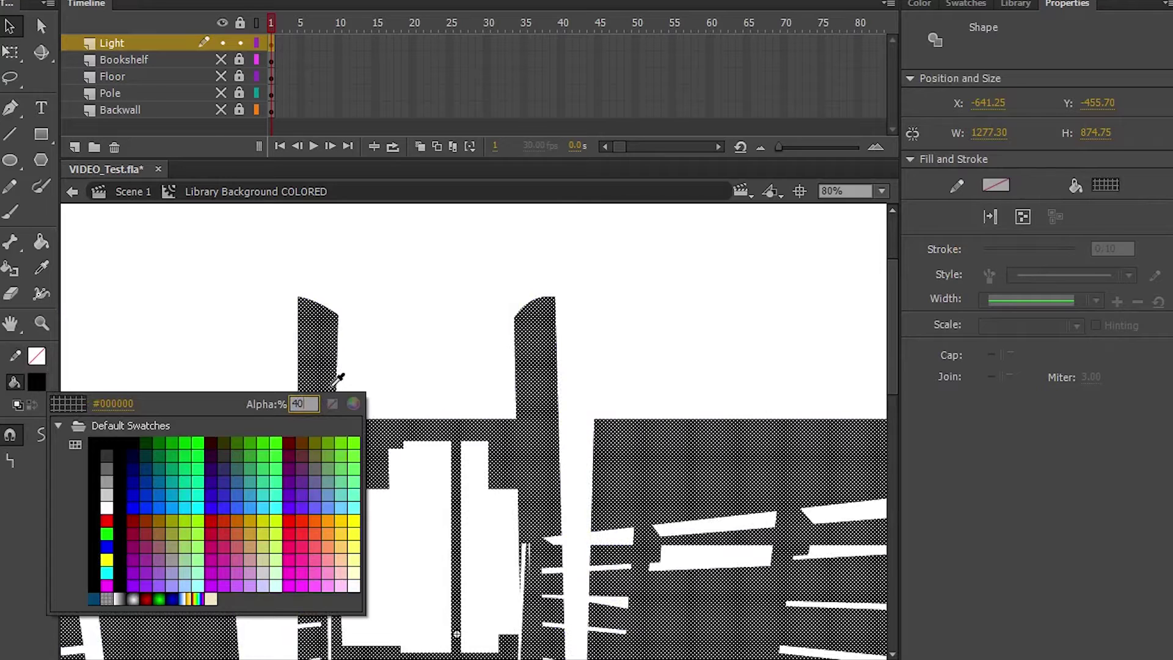
key("Return")
left_click(222, 22)
left_click(222, 22)
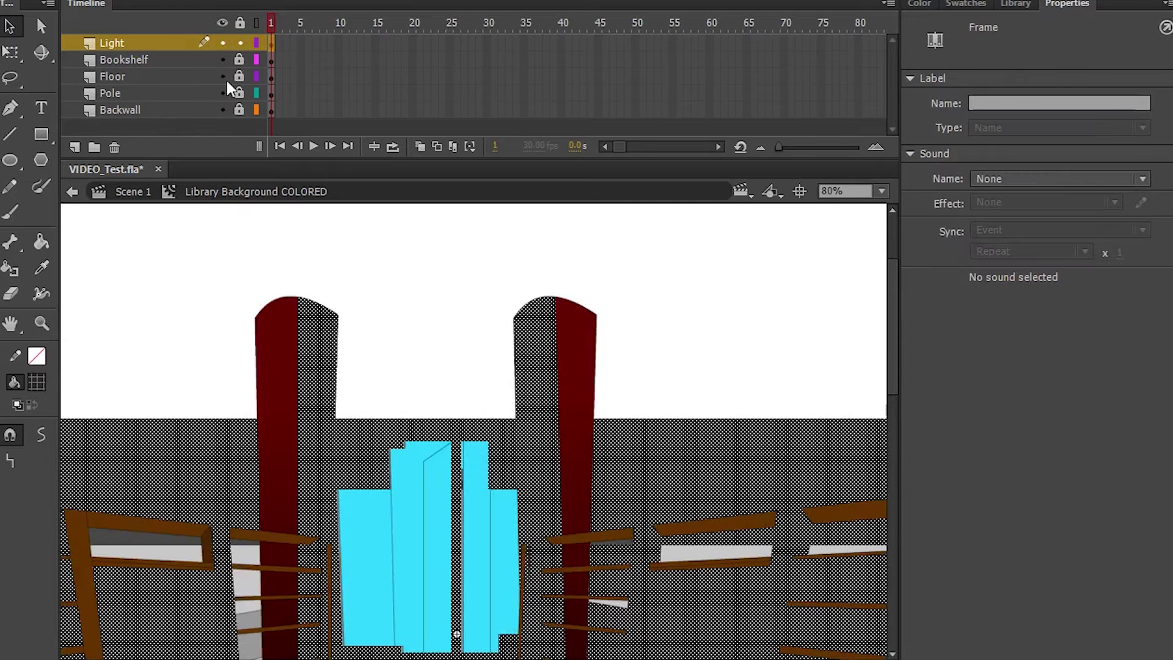
left_click(205, 260)
scroll(205, 262, "down", 5)
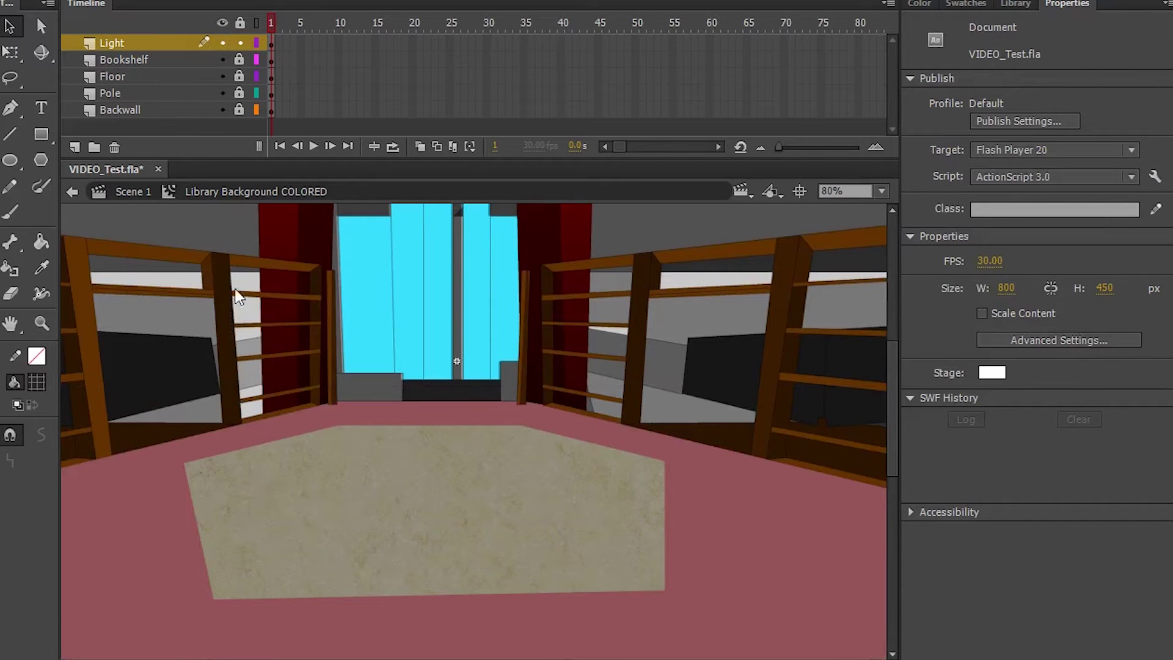
mouse_move(445, 657)
left_mouse_down()
mouse_move(379, 657)
mouse_move(473, 657)
mouse_move(434, 658)
mouse_move(444, 652)
left_mouse_up()
scroll(417, 583, "up", 3)
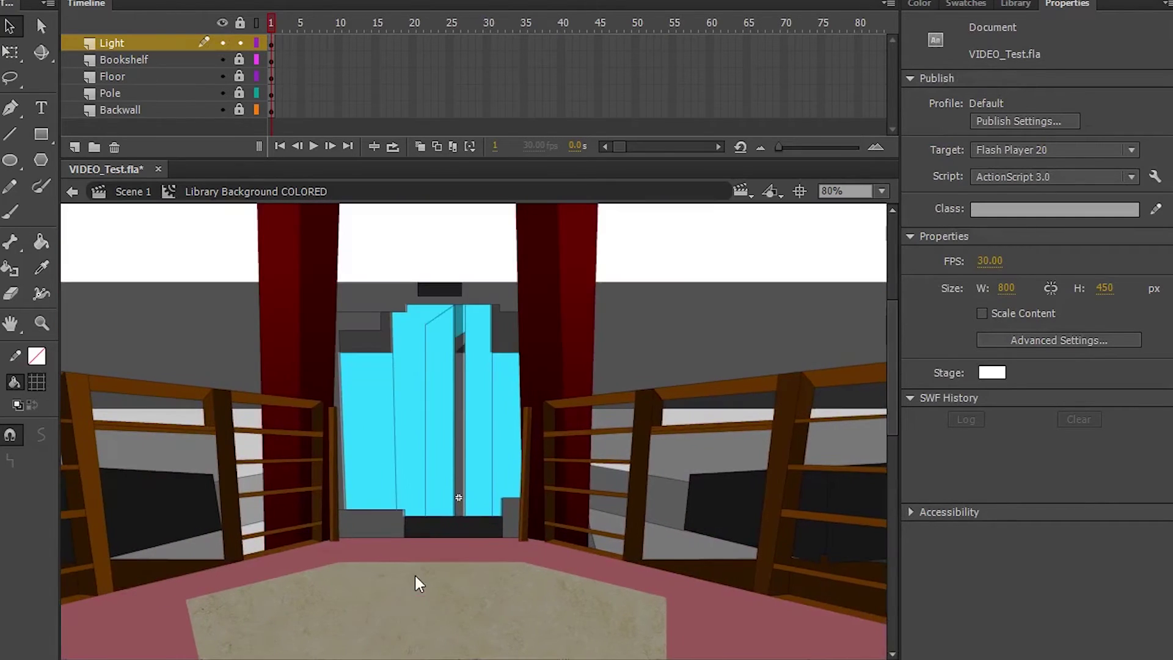
Hide the Light layer, unlock the four artwork layers, set the zoom to 50% and select the whole artwork for copying.
left_click(239, 22)
left_click(223, 42)
left_click_drag(239, 60, 239, 110)
left_click(233, 236)
key("ctrl+a")
left_click(845, 191)
type("50")
key("Return")
left_click(245, 239)
left_click_drag(893, 393, 893, 418)
key("ctrl+a")
Lock the layers, add a layer named Overlight above Light and paste the copied artwork in place on it.
left_click(239, 23)
left_click(145, 43)
left_click(74, 146)
double_click(142, 42)
type("Overlight")
key("Return")
right_click(161, 265)
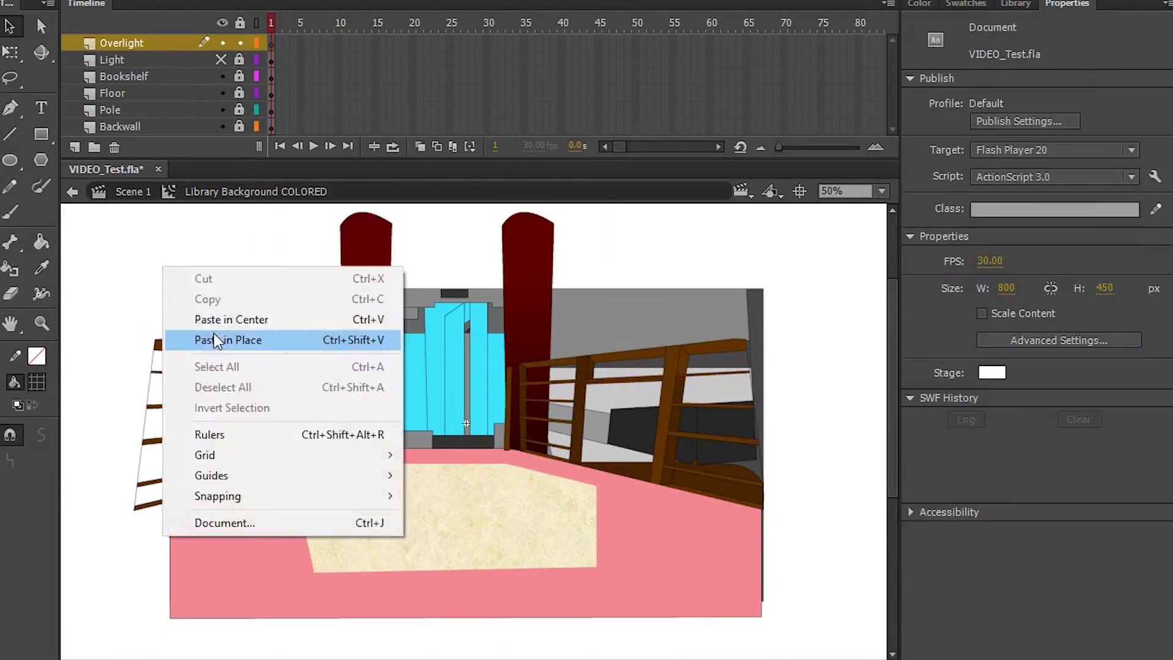
left_click(215, 338)
Remove the outlines from the pasted Overlight artwork, hide all other layers and select the artwork.
left_click(38, 356)
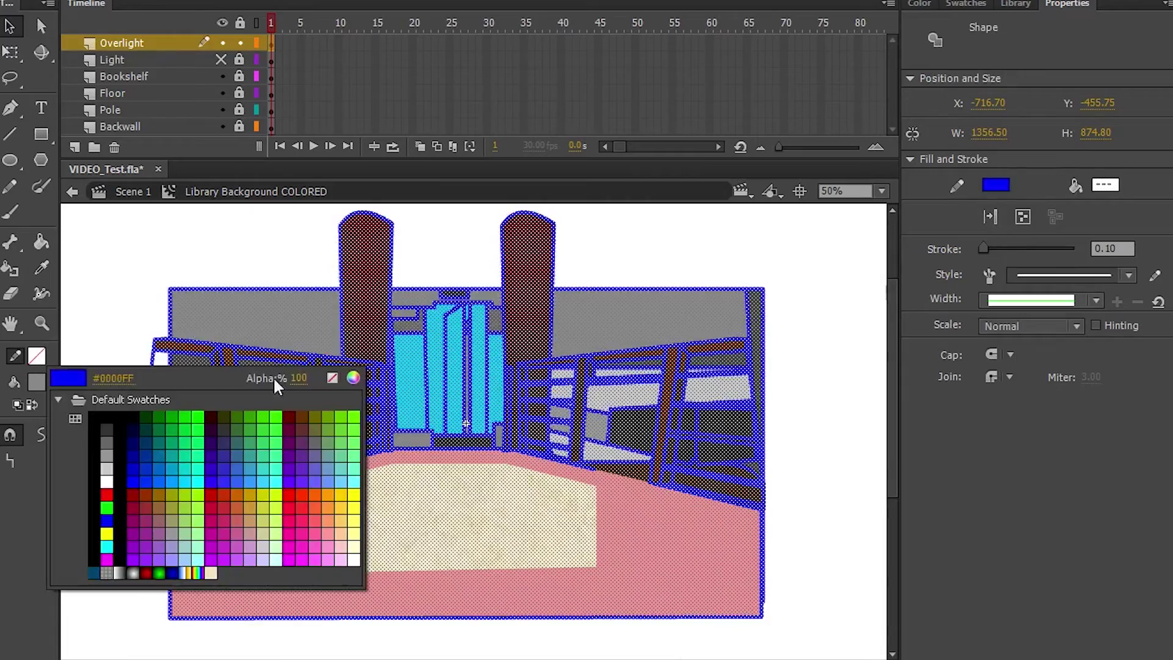
left_click(333, 377)
left_click(222, 23)
left_click(222, 43)
key("ctrl+a")
Fill the Overlight shape with a linear gradient from white at 26% alpha to black at 15% alpha.
left_click(37, 382)
left_click(62, 422)
left_click(919, 3)
left_click(1040, 36)
left_click(1027, 82)
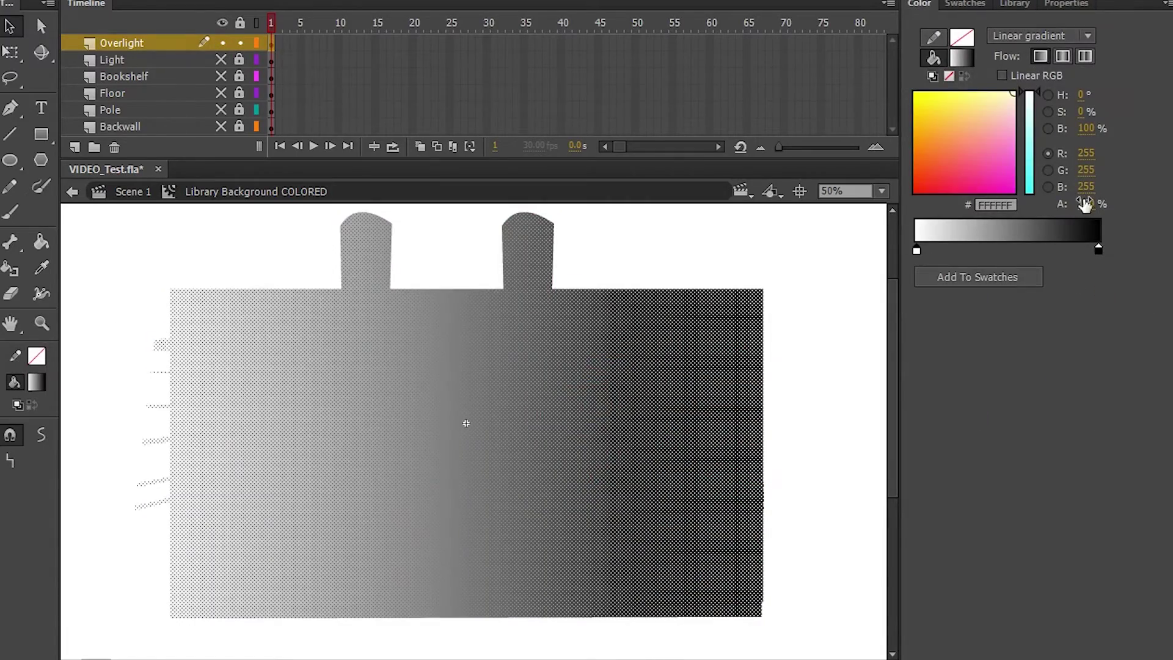
left_click_drag(1022, 206, 1021, 206)
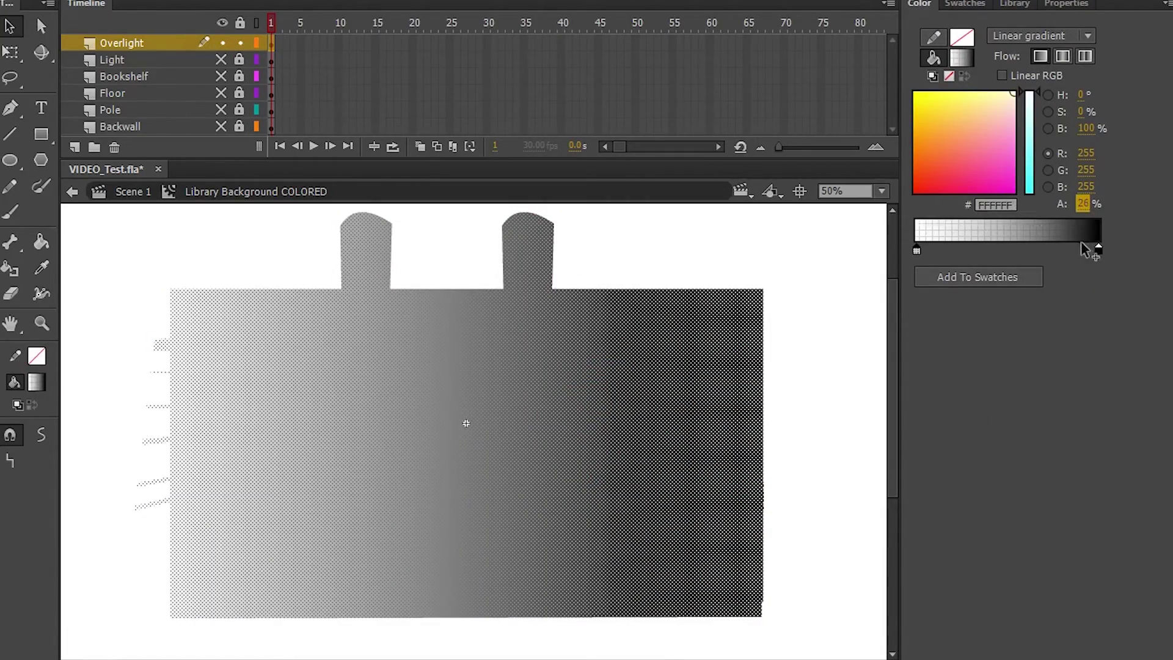
left_click(1099, 249)
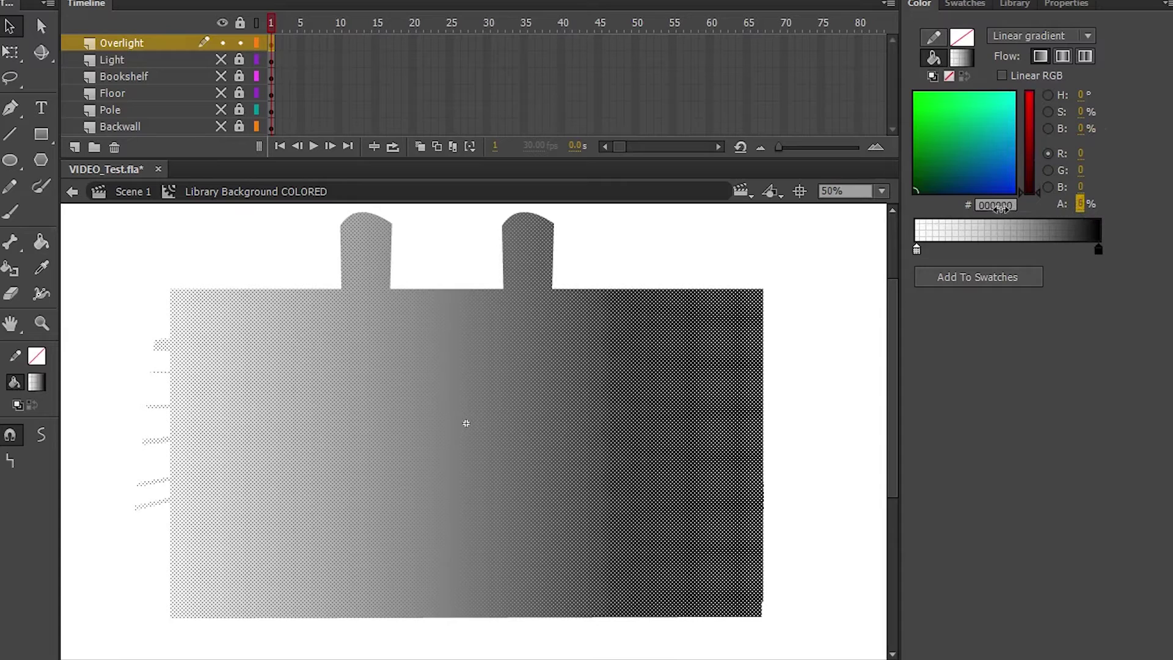
left_click_drag(1009, 208, 1013, 207)
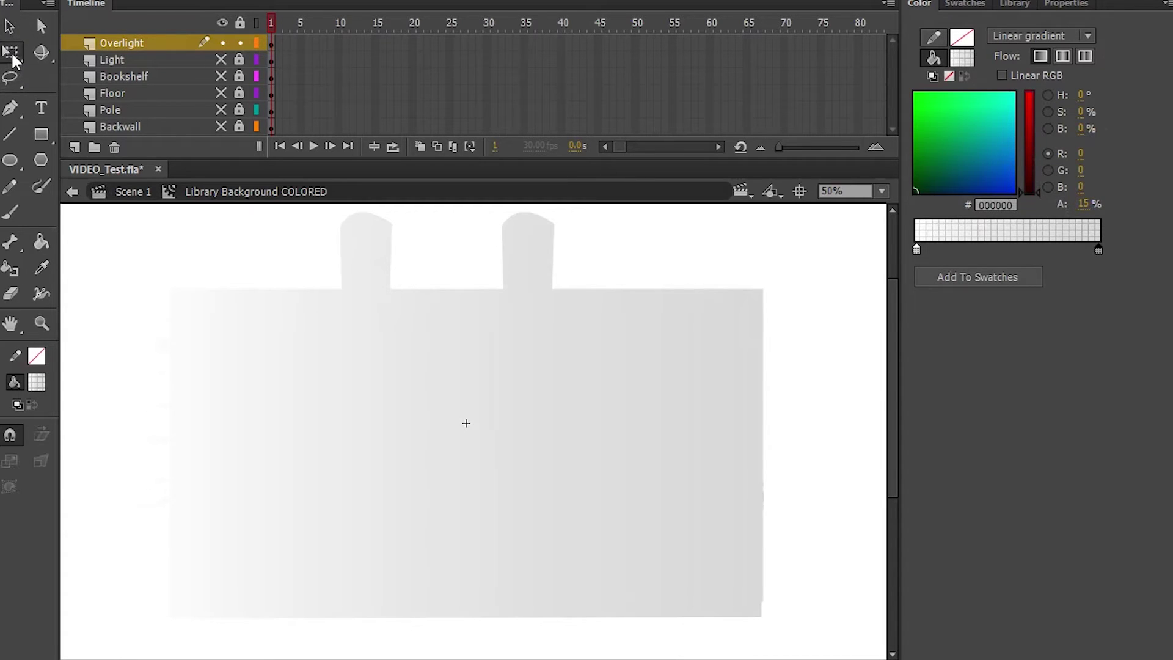
Rotate the Overlight gradient to darken towards the floor, show all layers and shift the gradient down over the floor area.
left_click_drag(12, 59, 61, 70)
left_click(595, 414)
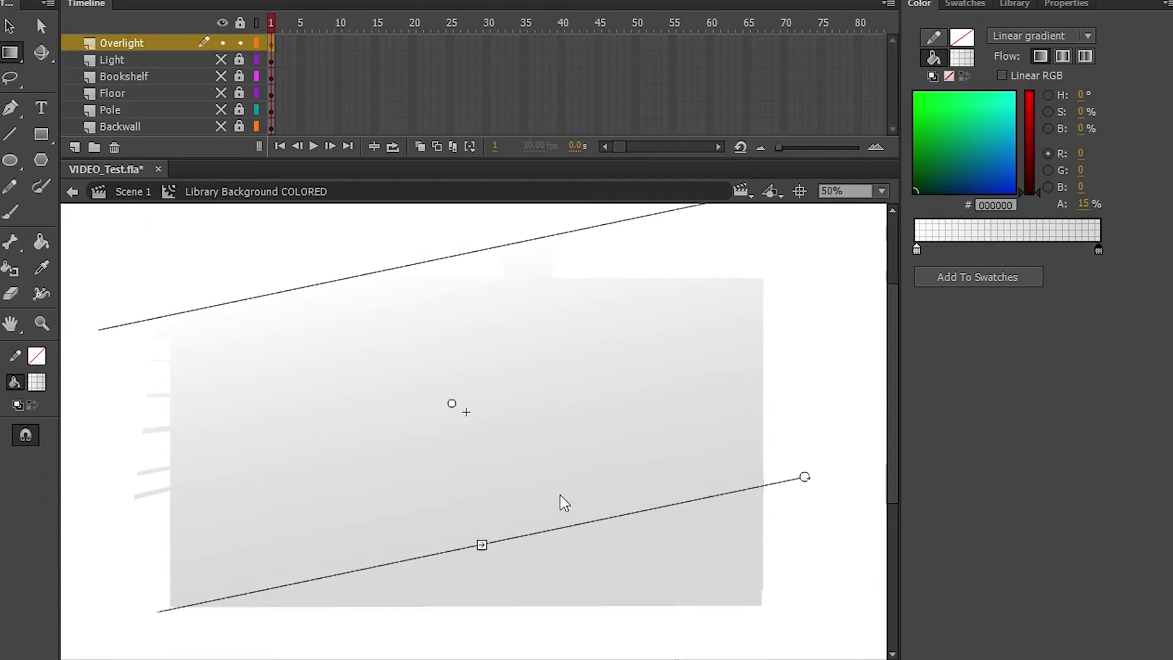
scroll(576, 506, "up", 3)
scroll(577, 506, "down", 3)
left_click(224, 18)
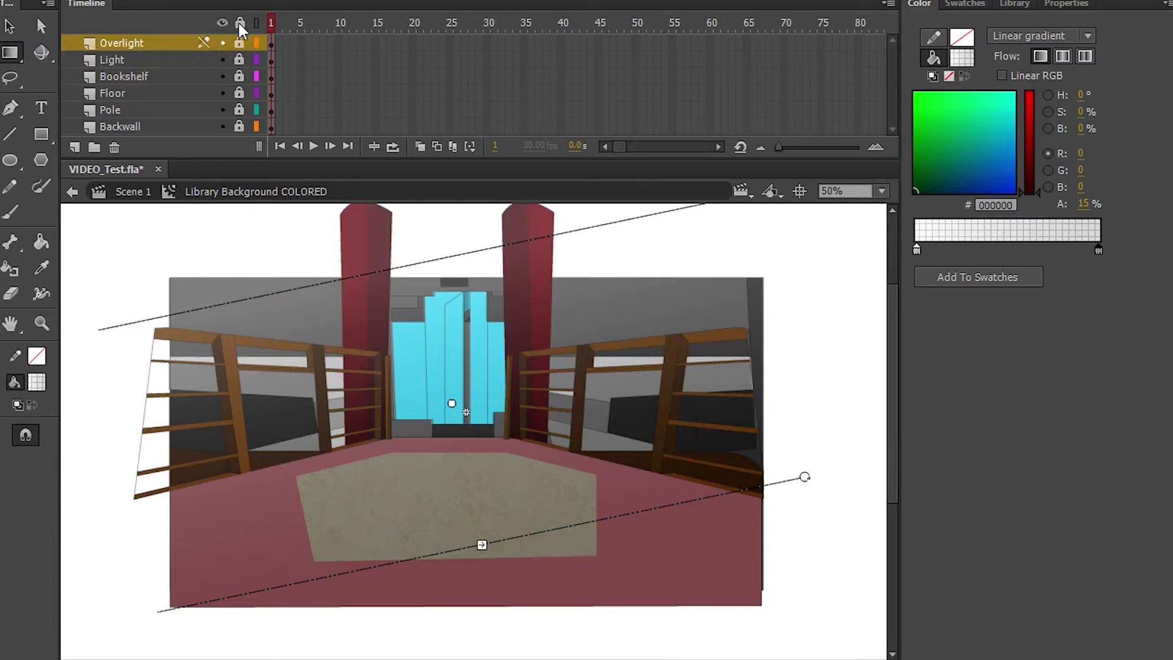
left_click_drag(452, 407, 463, 465)
left_click_drag(493, 605, 471, 541)
left_click_drag(460, 466, 473, 505)
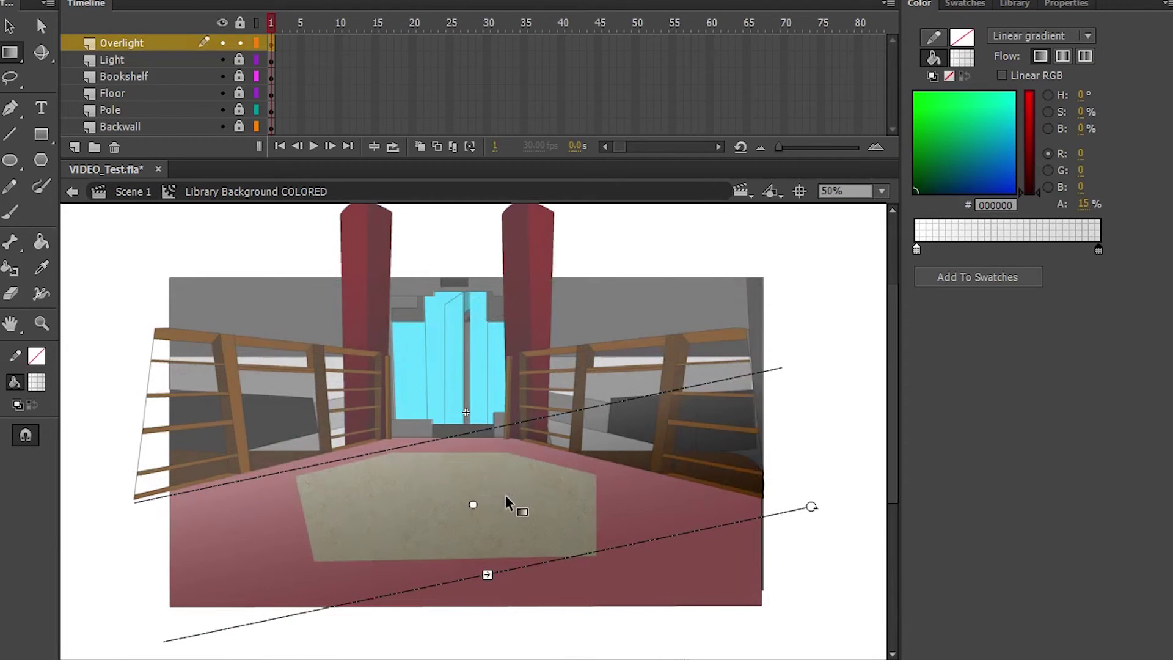
Finish the gradient transform, save the file and return to Scene 1.
left_click_drag(10, 58, 64, 54)
left_click(116, 274)
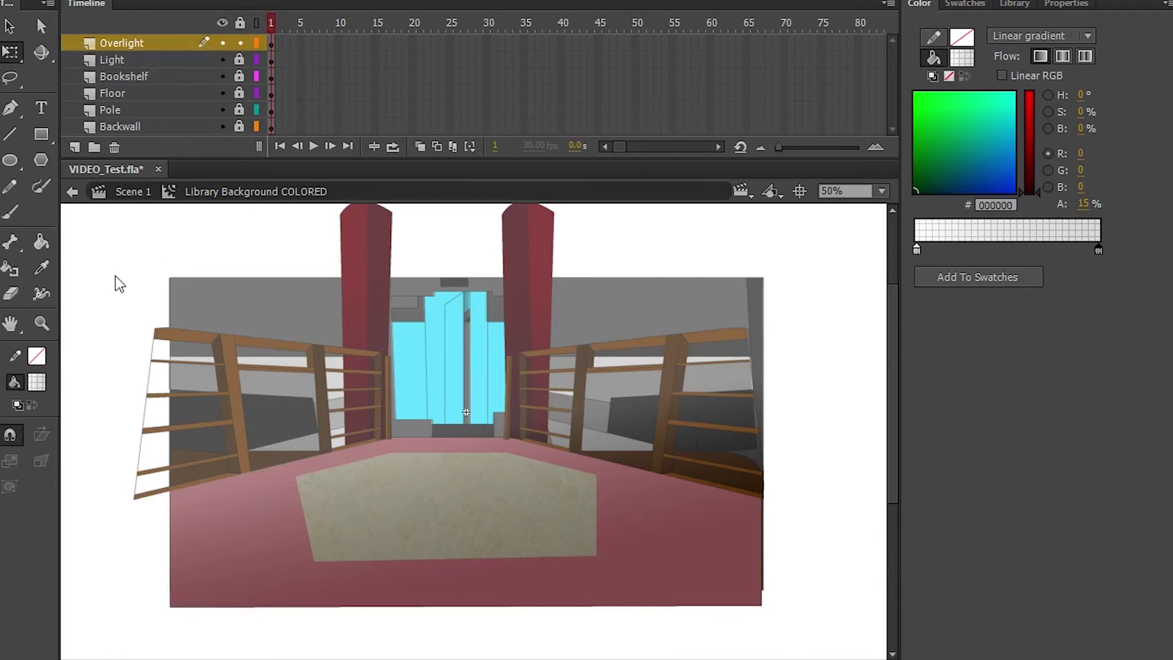
key("ctrl+s")
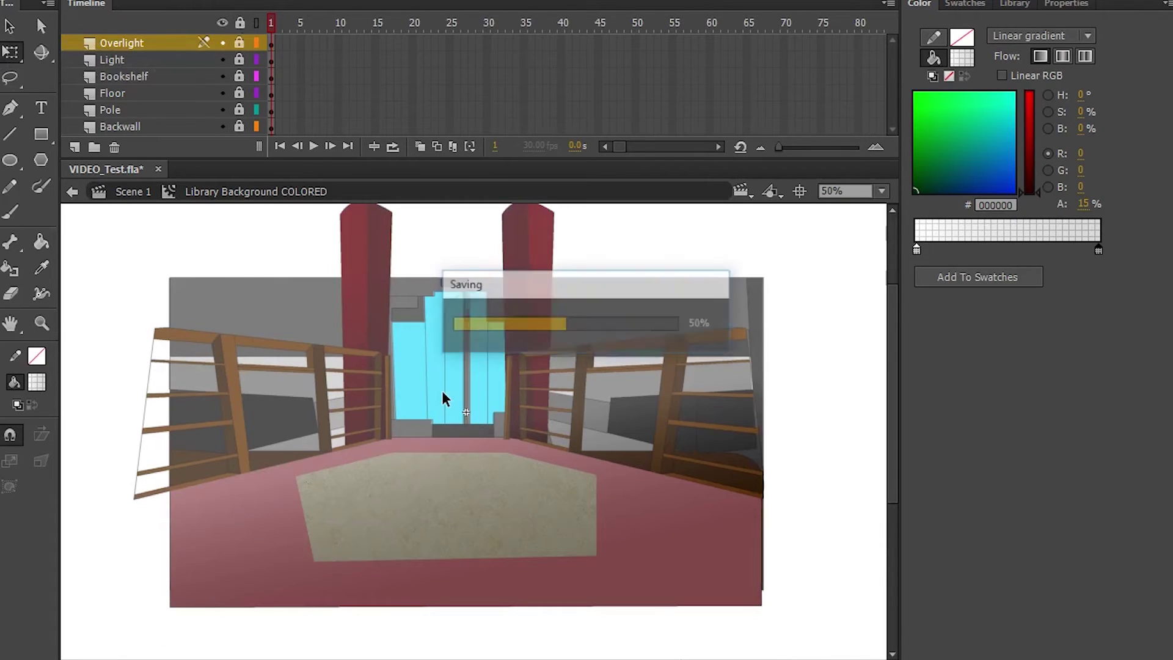
left_click(139, 197)
mouse_move(275, 19)
left_mouse_down()
mouse_move(446, 23)
mouse_move(265, 27)
left_mouse_up()
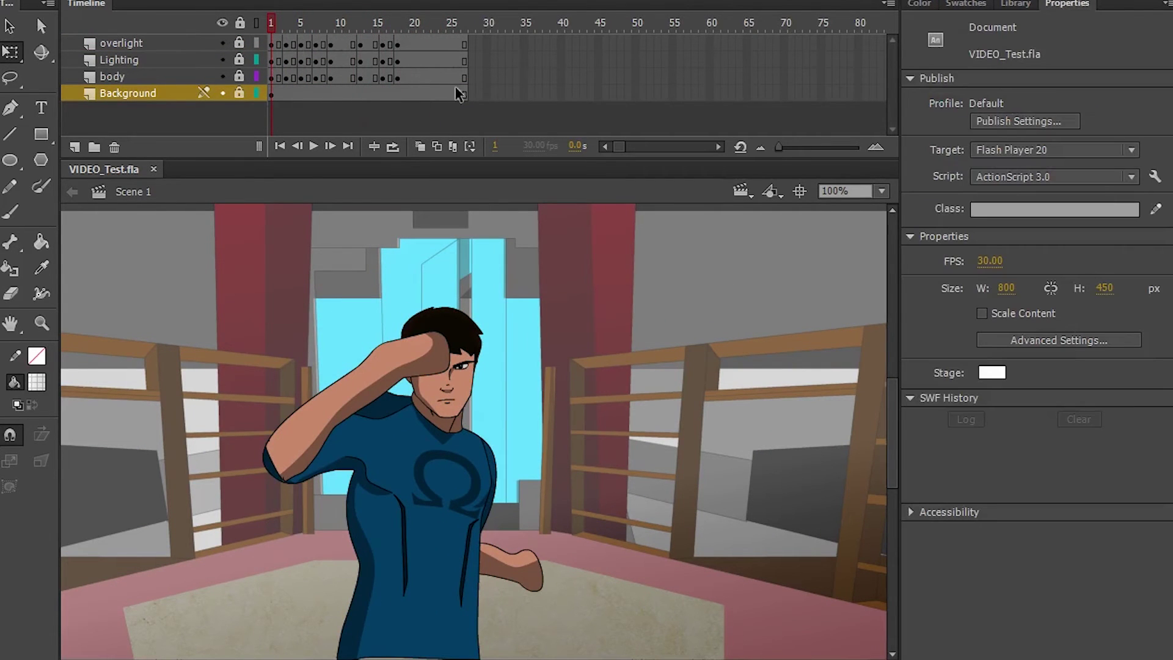
Apply a Blur filter of 1 px in X and Y at Low quality to the background movie clip and lock its layer.
left_click(554, 275)
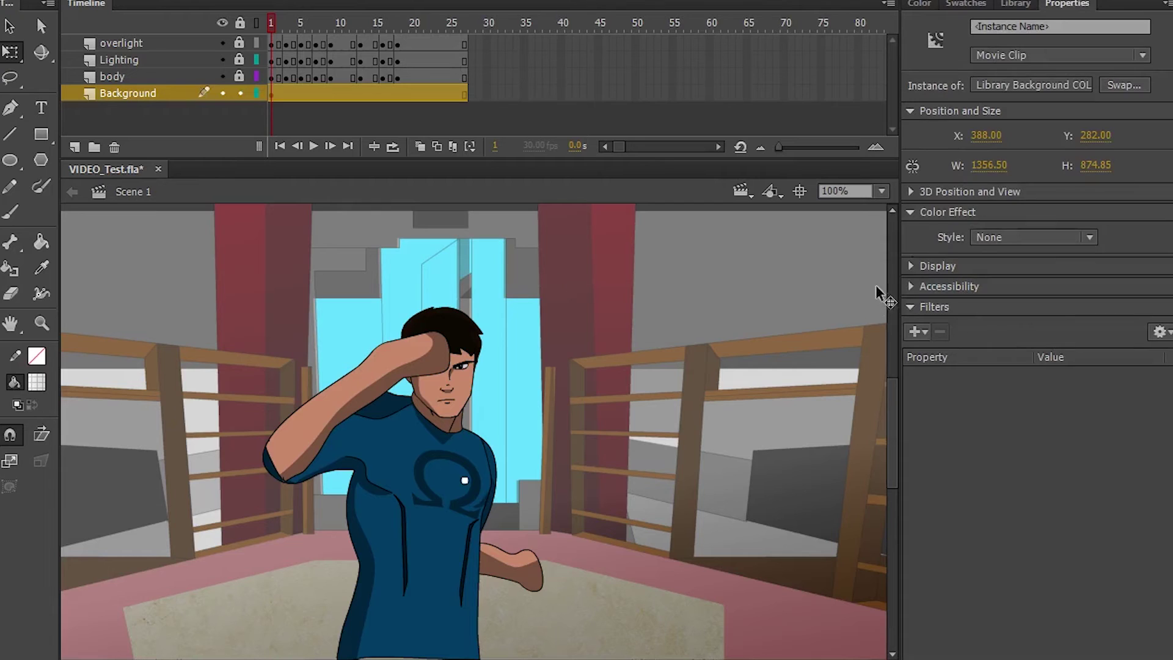
left_click(918, 330)
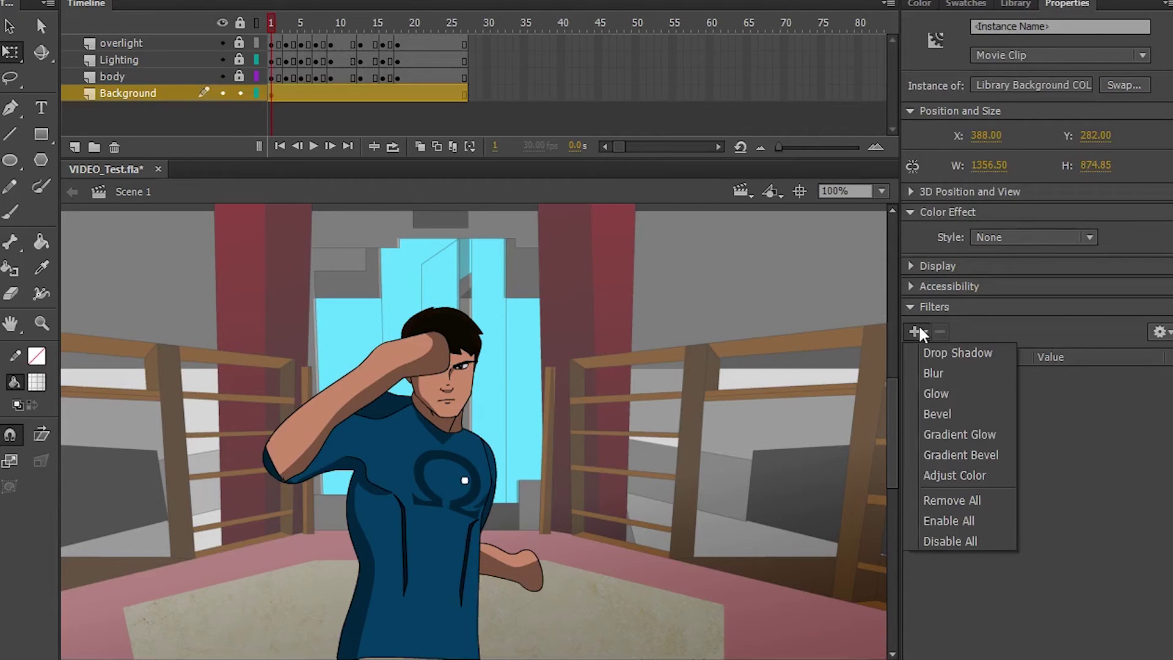
left_click(938, 382)
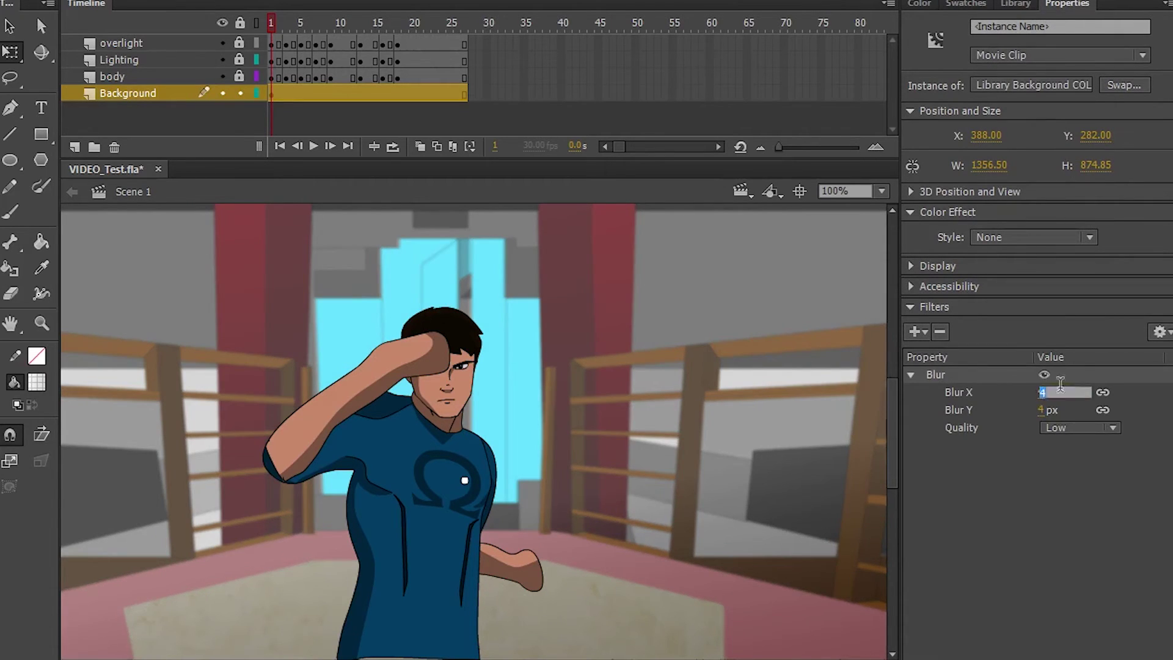
type("1")
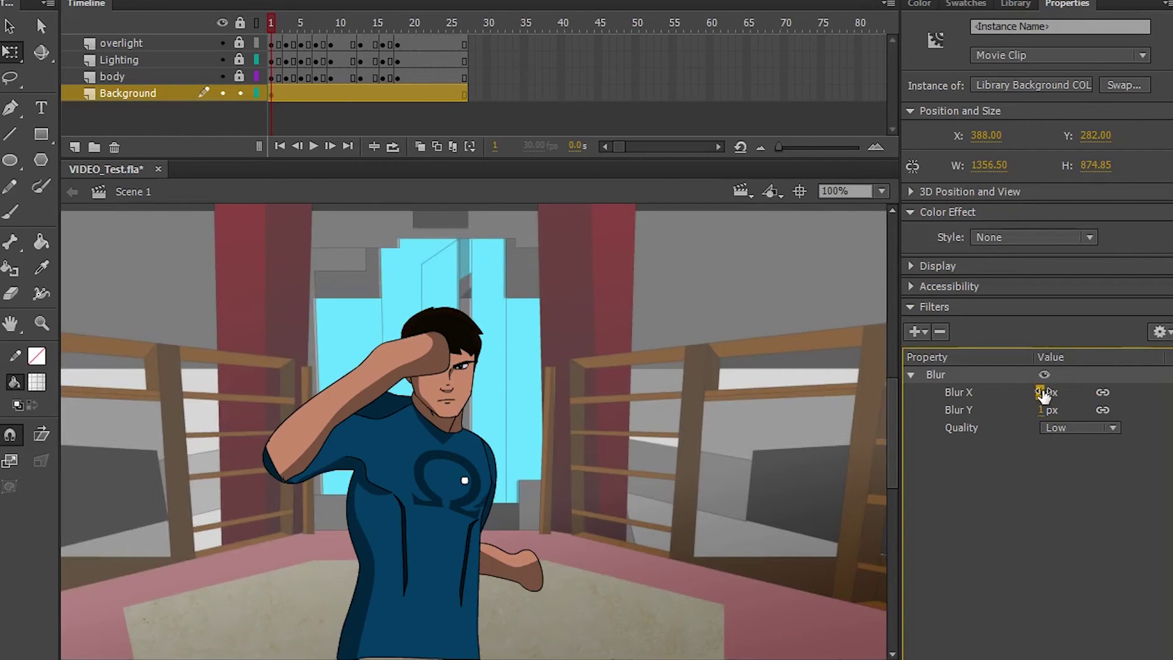
left_click(672, 397)
left_click(240, 21)
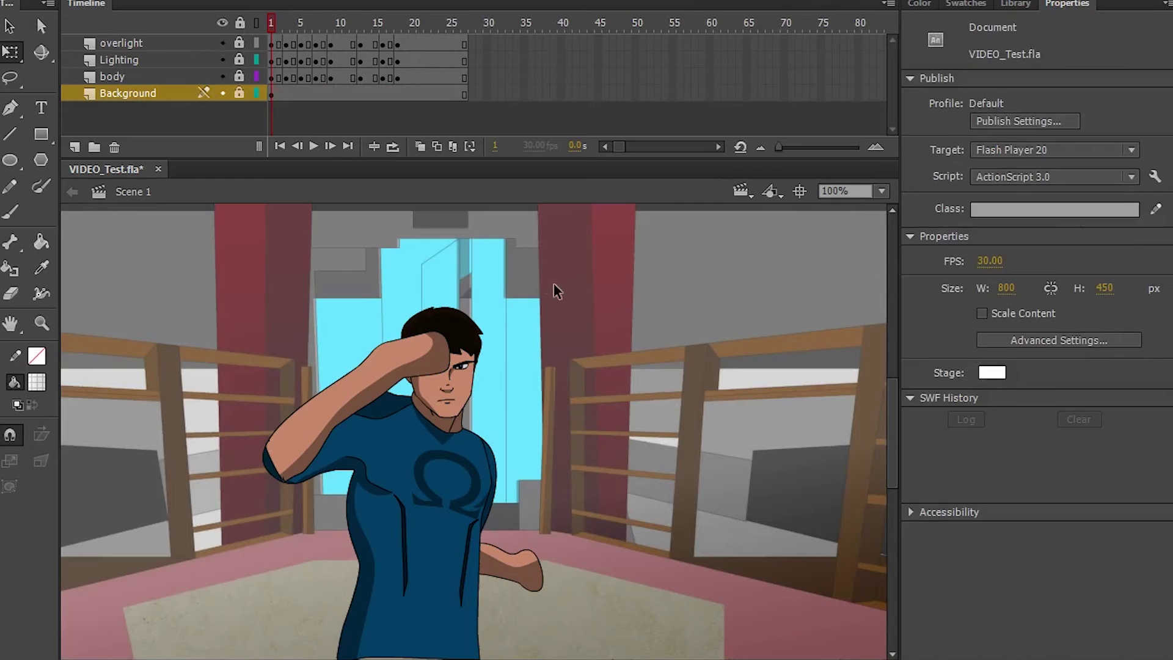
Test the scene in a preview window to check the animation against the blurred background, and close the preview.
left_click(360, 12)
left_click(419, 185)
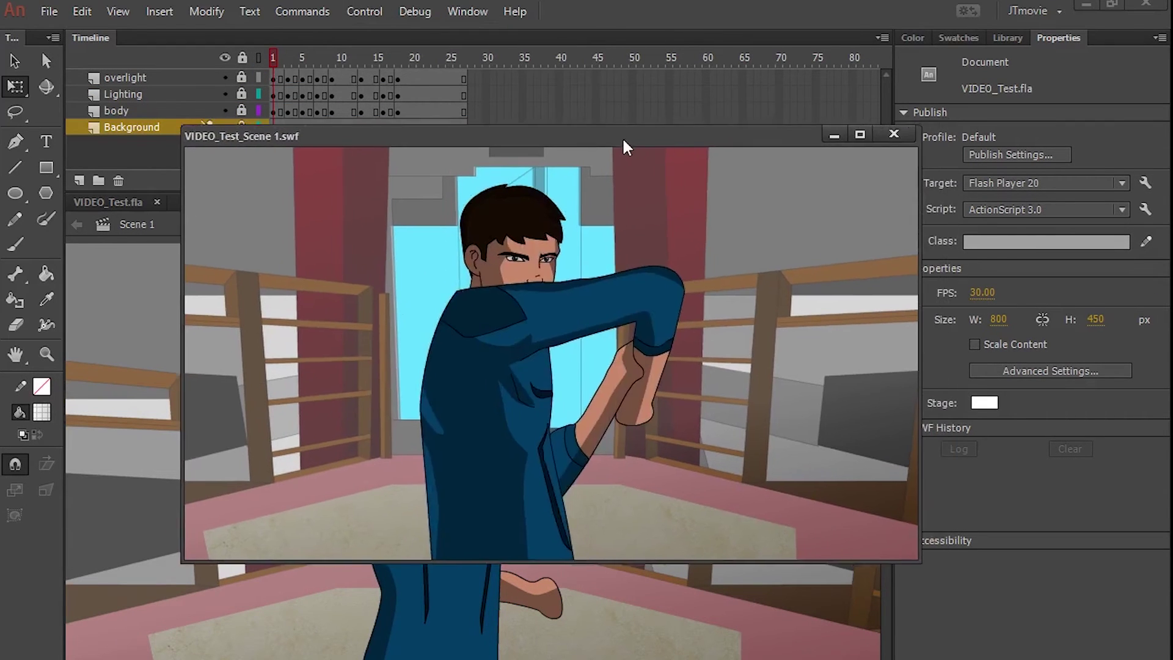
left_click_drag(624, 142, 609, 145)
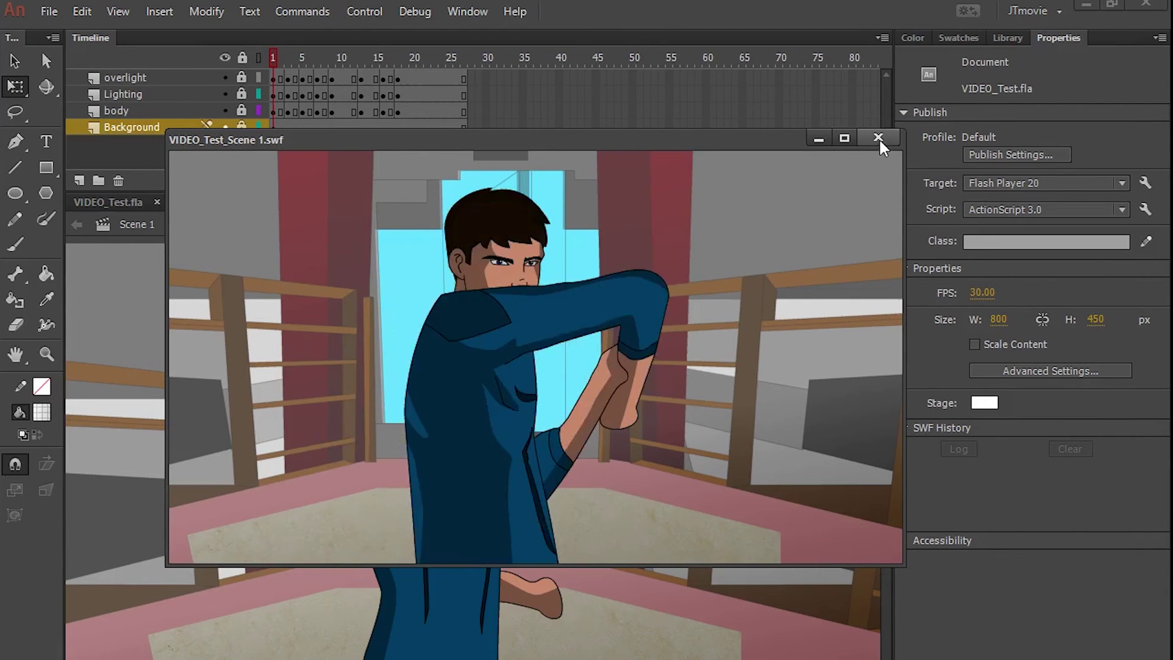
left_click(879, 137)
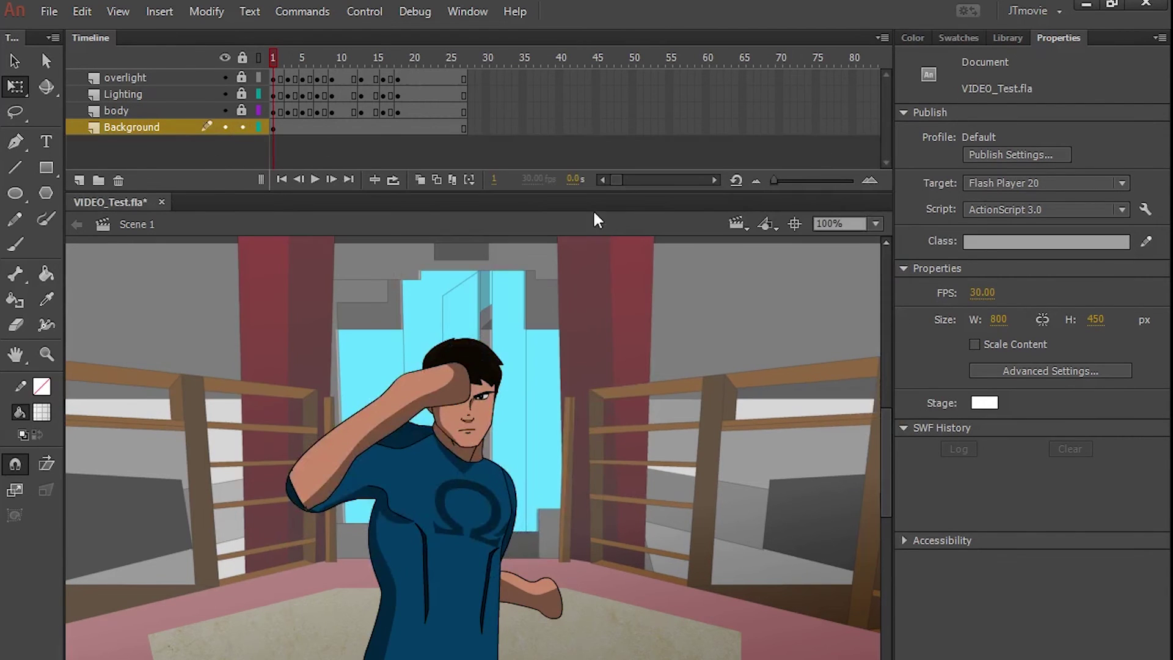
Display the Background layer as outlines and move the library clip to about X 443, Y 165 behind the character.
type("20")
key("Return")
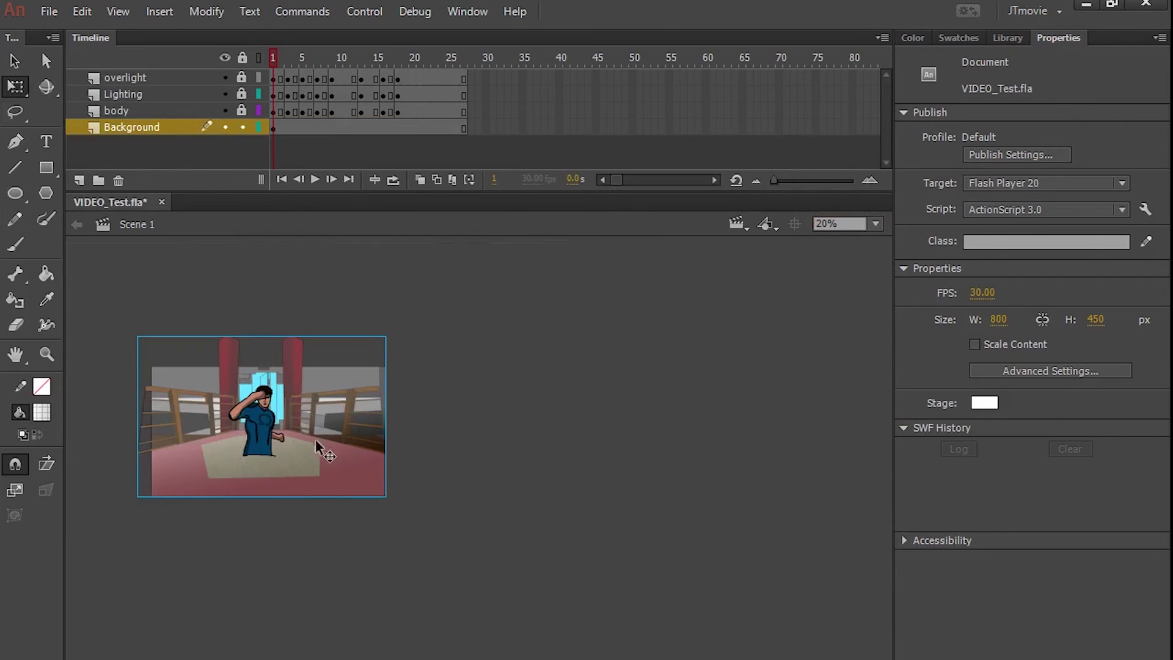
left_click(321, 449)
left_click(259, 127)
left_click_drag(348, 408, 361, 408)
left_click(16, 86)
left_click_drag(397, 448, 397, 430)
Enlarge the background clip to about 2393 by 1543 px, position it at about Y 265, and turn off the layer's outline display.
left_click(15, 86)
left_click(45, 84)
left_click(335, 393)
left_click(18, 94)
left_click(312, 397)
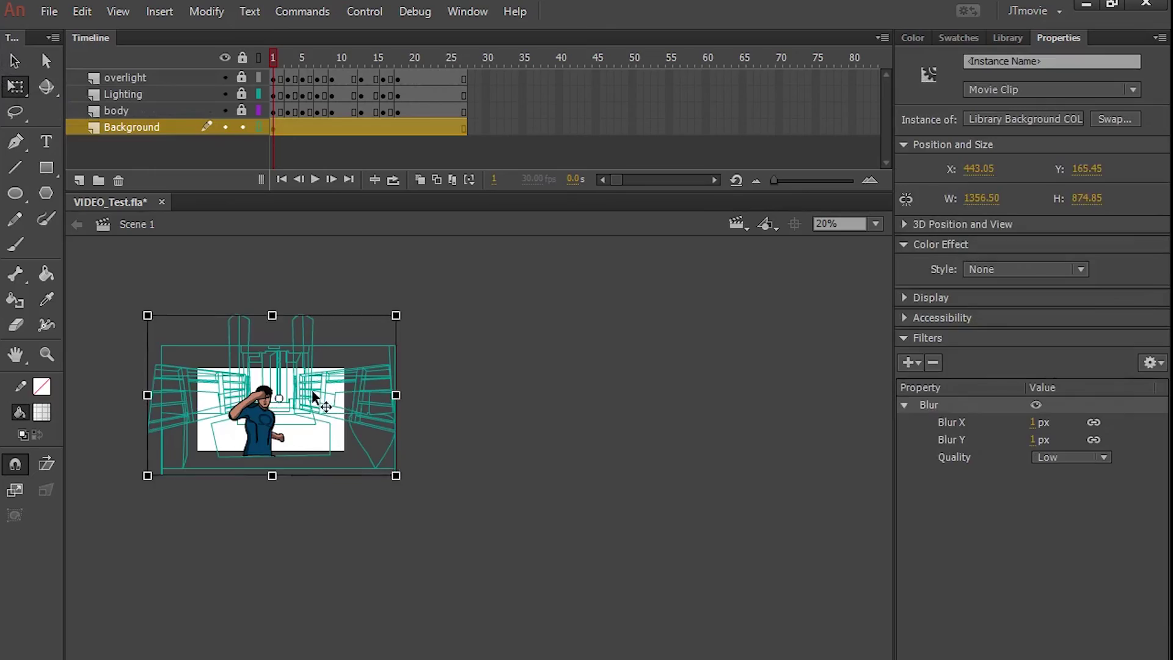
left_click_drag(396, 316, 460, 269)
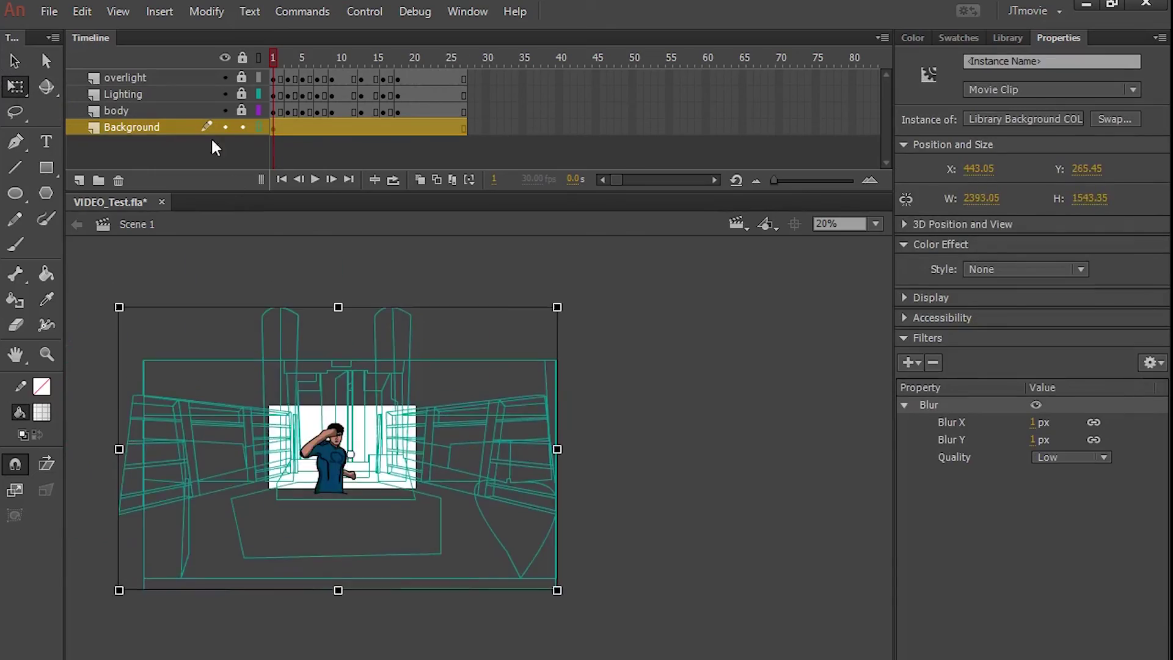
left_click(259, 127)
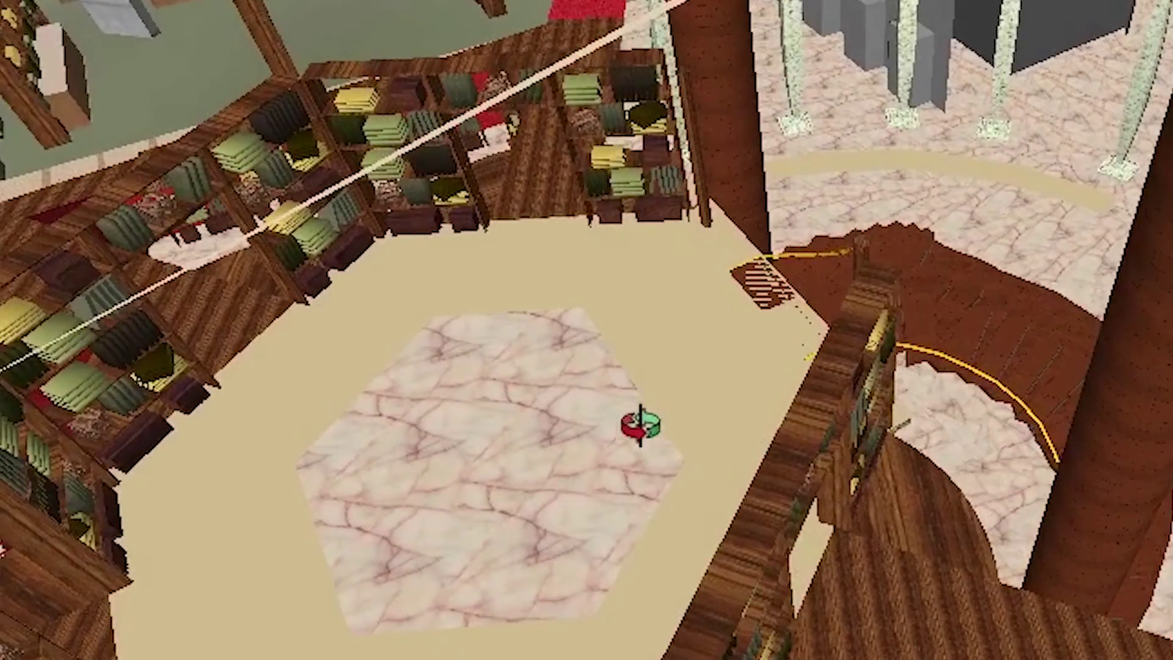
left_click_drag(499, 492, 181, 540)
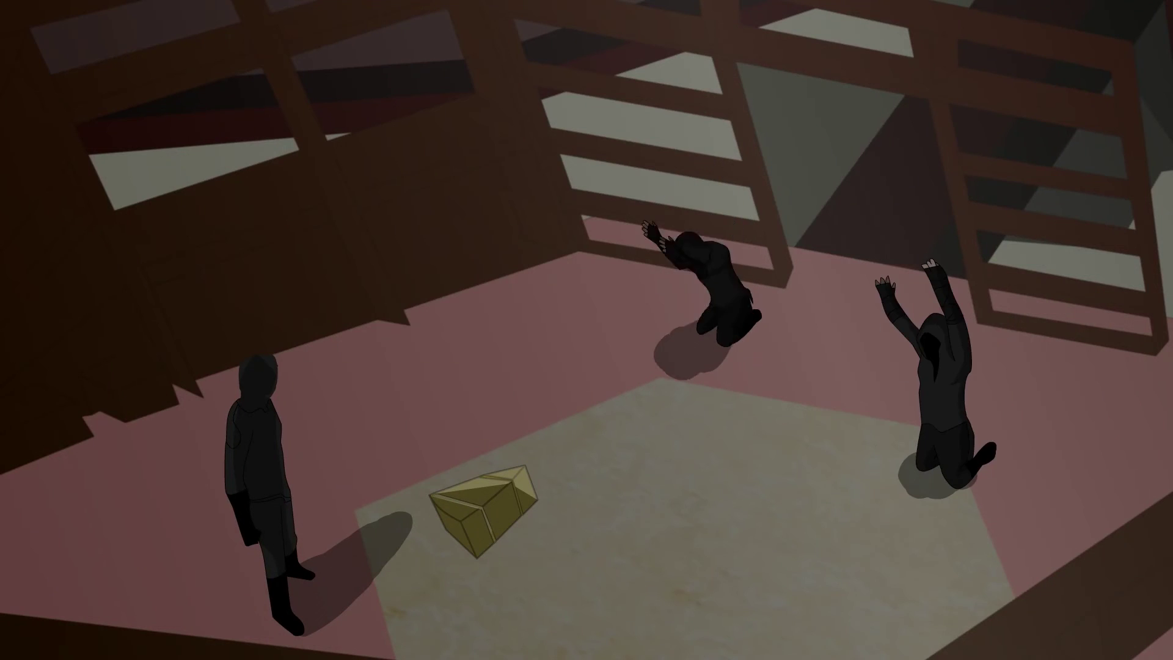